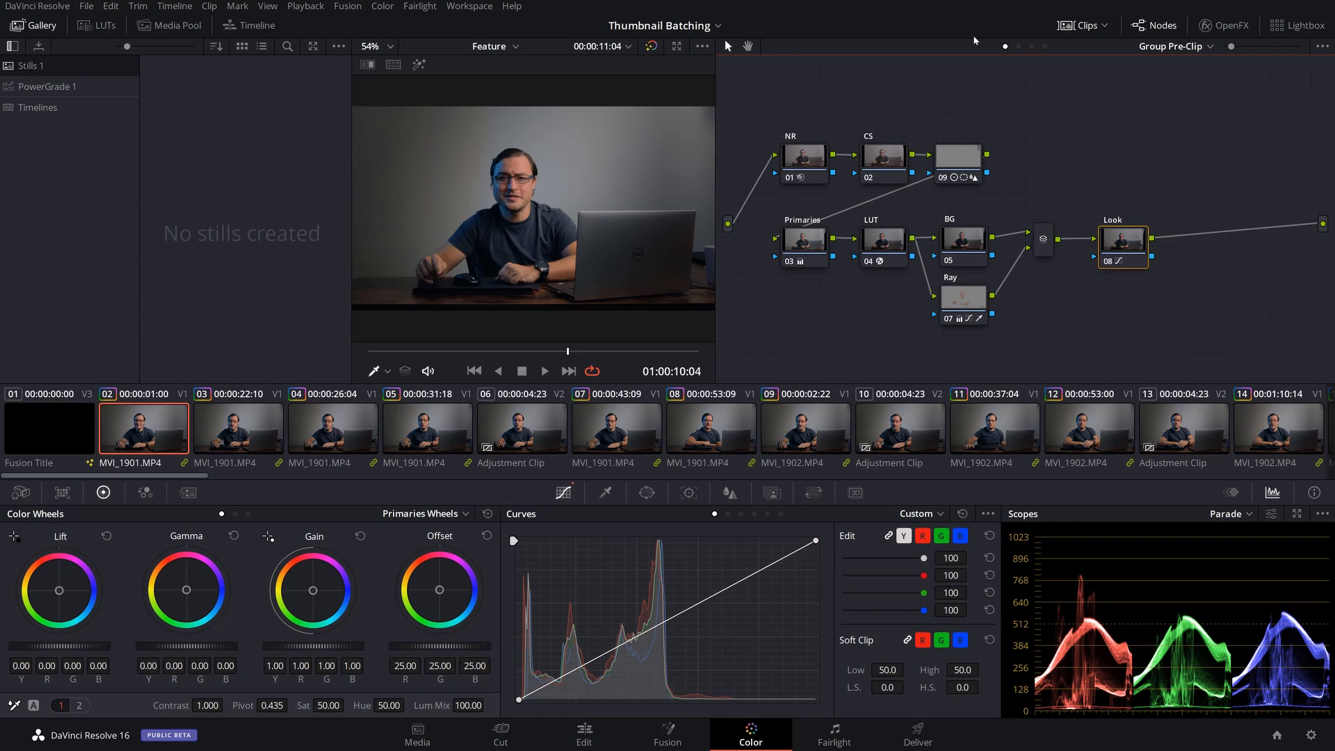
- Grab a still of the Group Post-Clip grade on clip 02 and label it Example
{"action": "left_click", "coordinate": [1018, 46]}
{"action": "left_click", "coordinate": [1032, 47]}
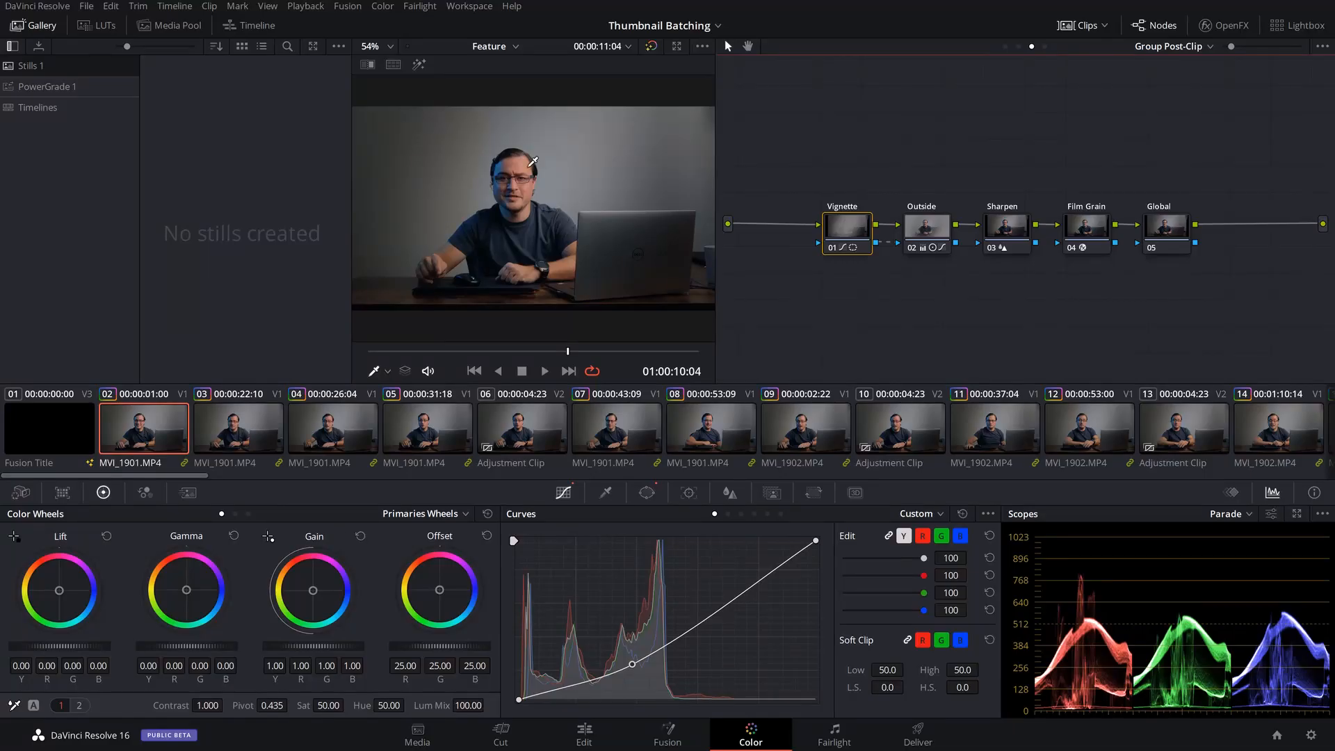
{"action": "right_click", "coordinate": [532, 171]}
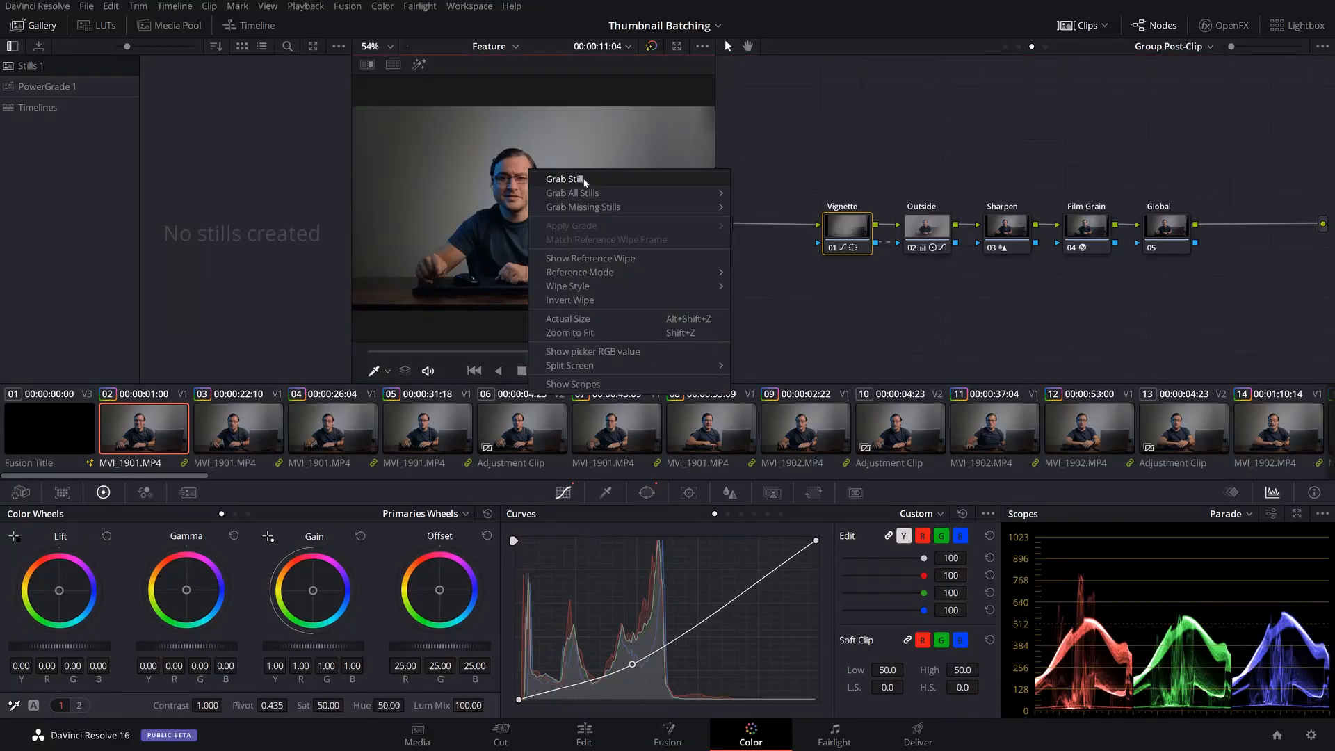
{"action": "left_click", "coordinate": [564, 179]}
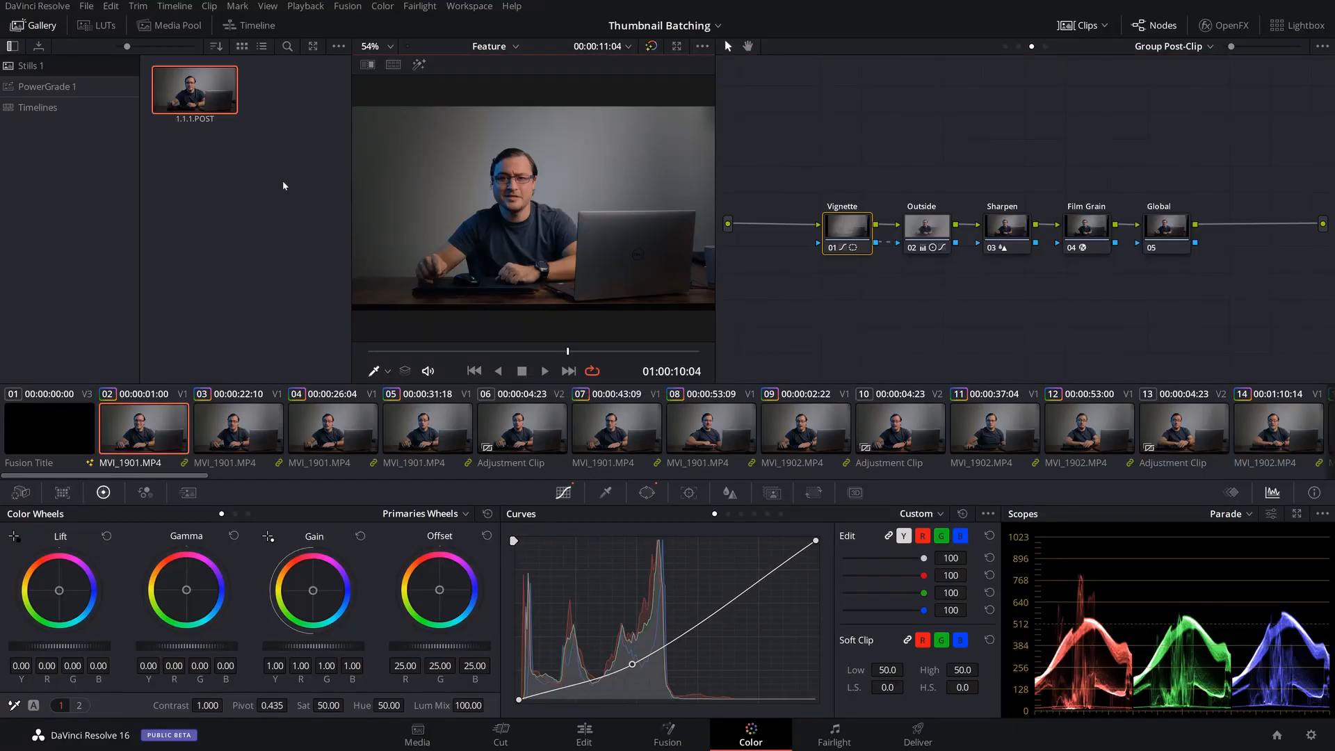
{"action": "left_click", "coordinate": [189, 129]}
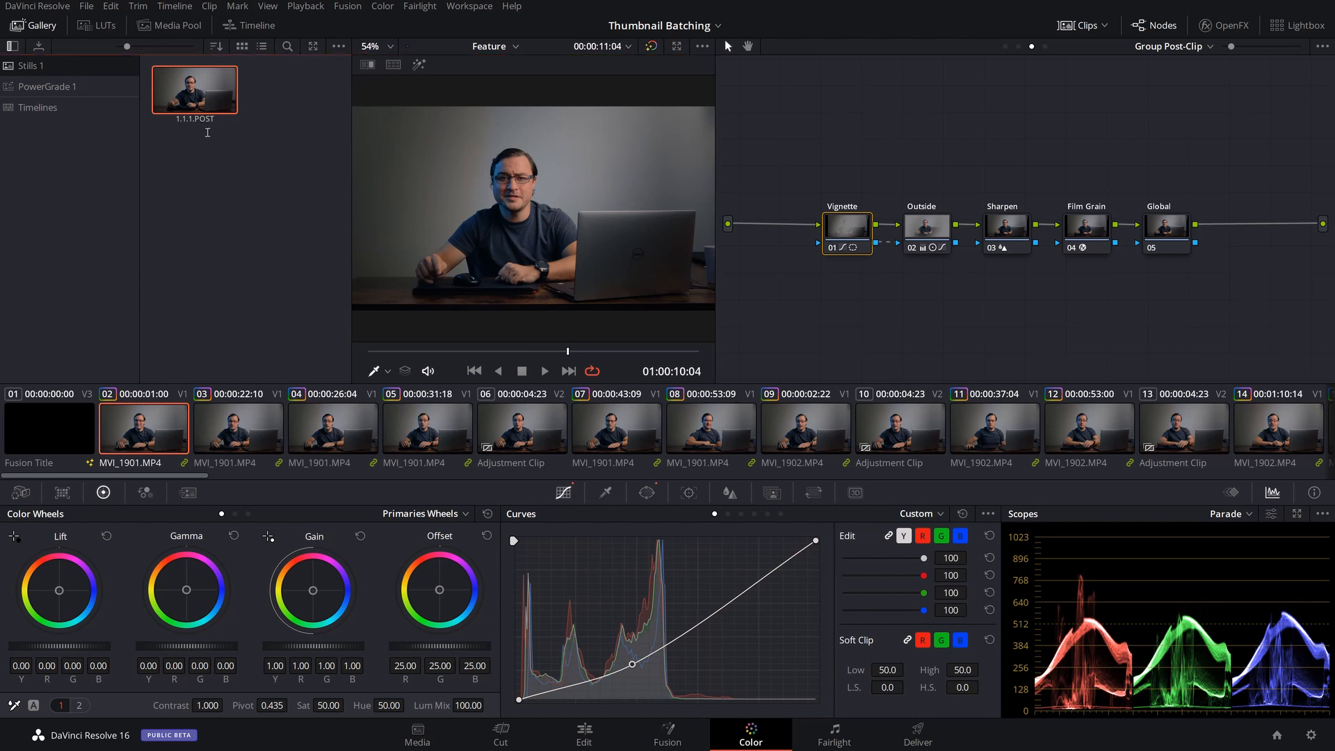
{"action": "type", "text": "Example"}
{"action": "key", "text": "Return"}
- Grab a still of clip 02's Group Pre-Clip grade and label it Example
{"action": "left_click", "coordinate": [1005, 46]}
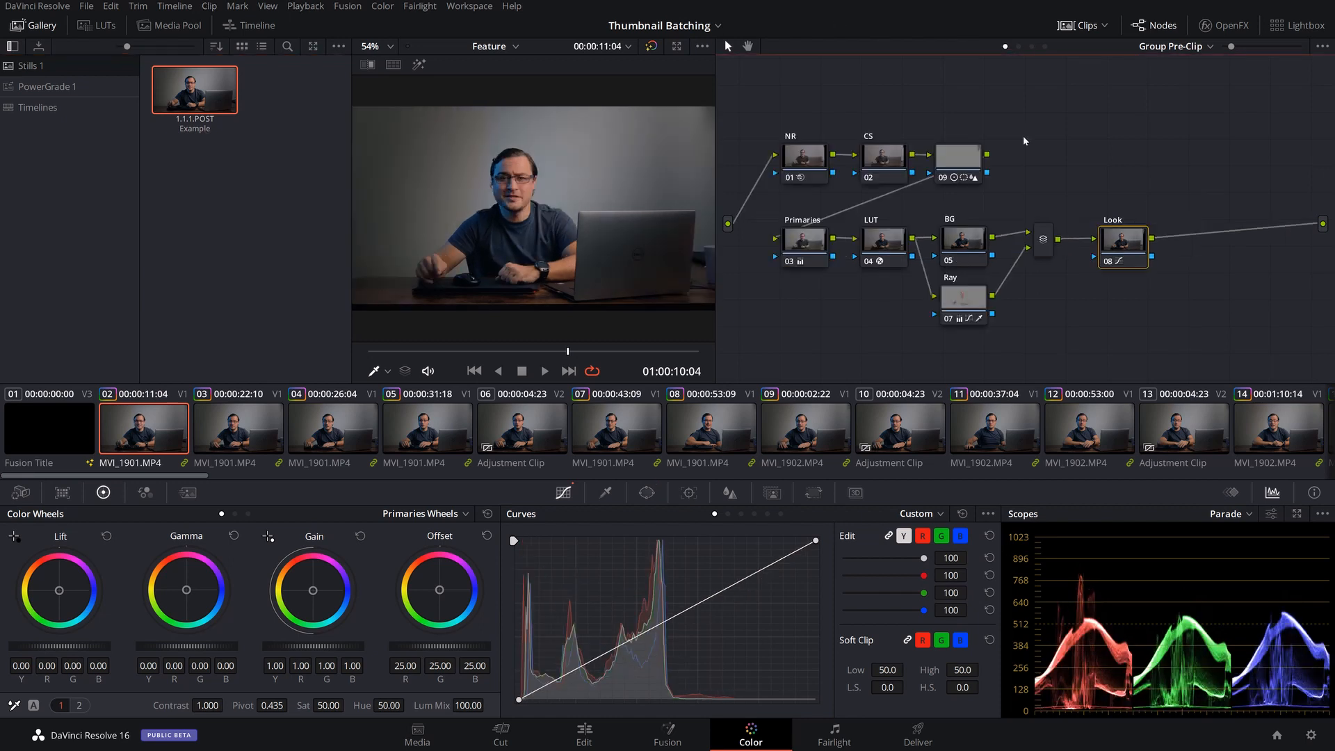
{"action": "right_click", "coordinate": [1043, 192]}
{"action": "right_click", "coordinate": [680, 186]}
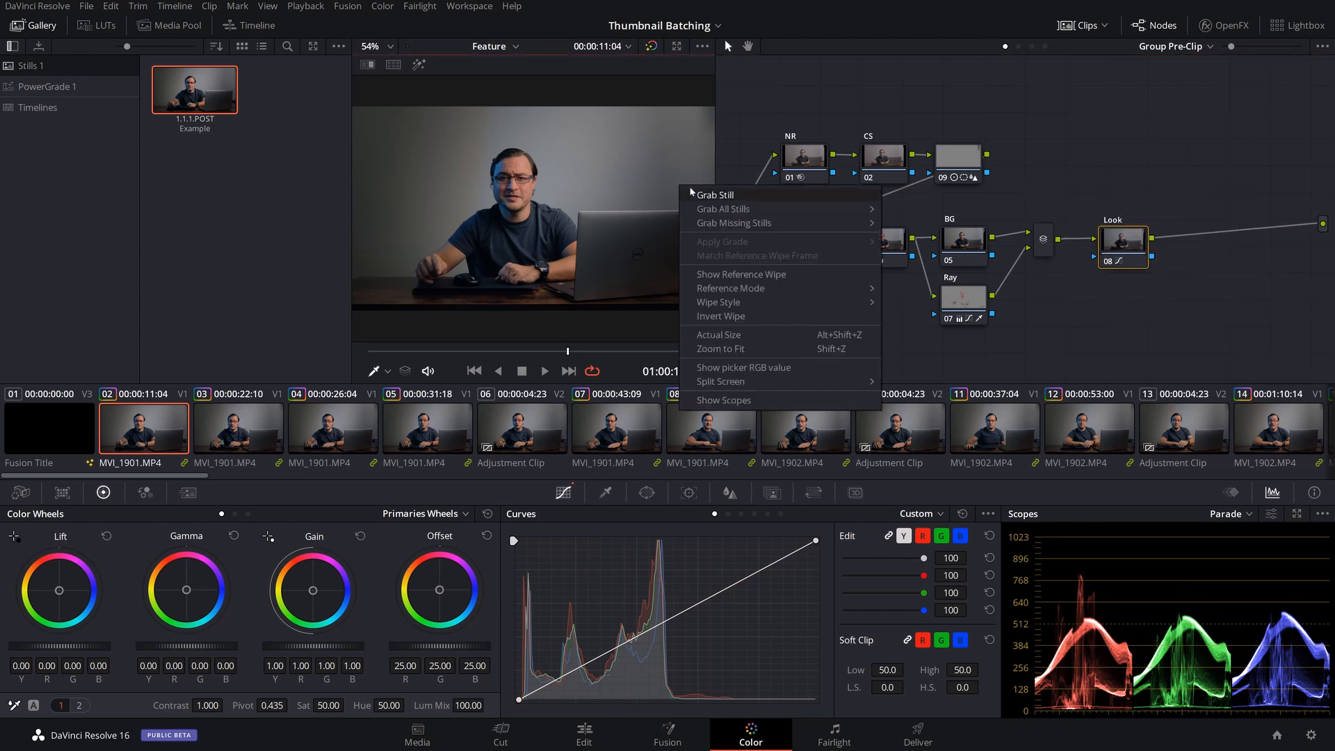
{"action": "left_click", "coordinate": [707, 197]}
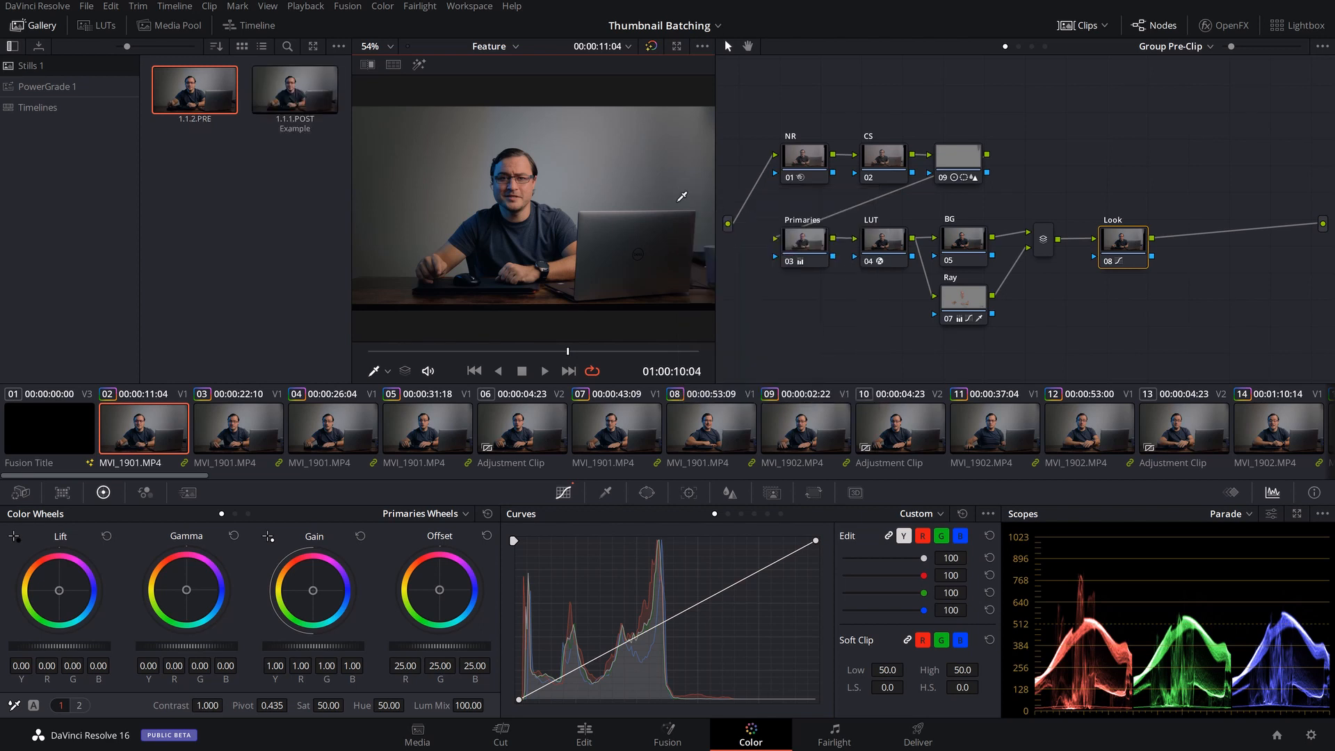
{"action": "left_click", "coordinate": [198, 127]}
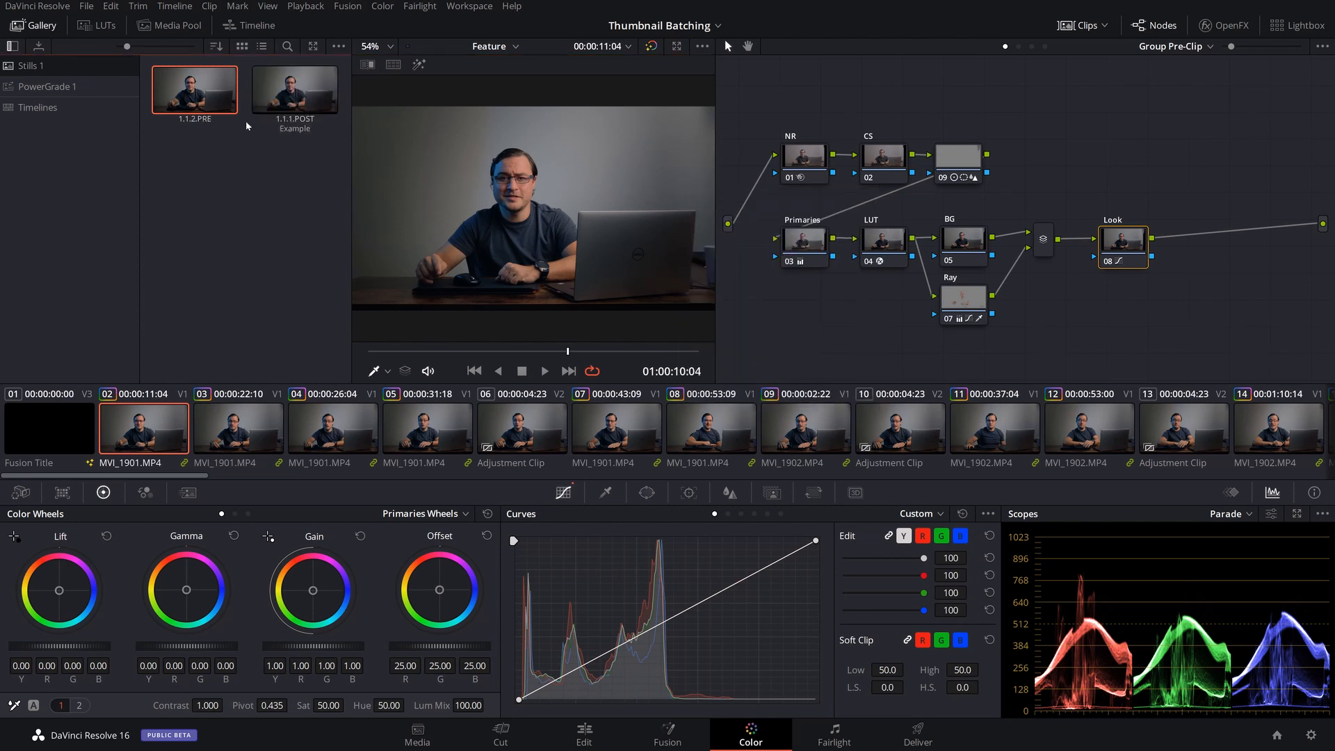
{"action": "type", "text": "Example 2"}
{"action": "key", "text": "Return"}
- Copy both Example stills from Stills 1 into the PowerGrade 1 album
{"action": "left_click", "coordinate": [26, 30]}
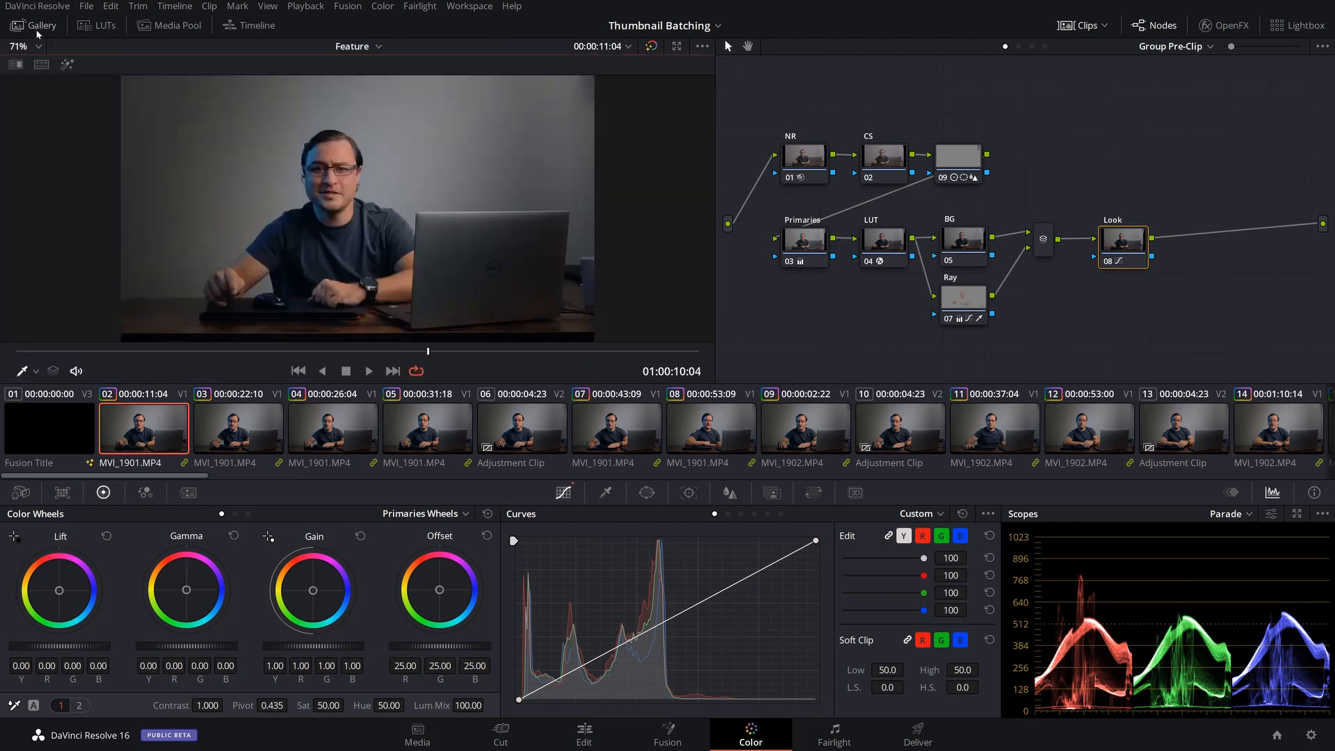
{"action": "left_click", "coordinate": [37, 30]}
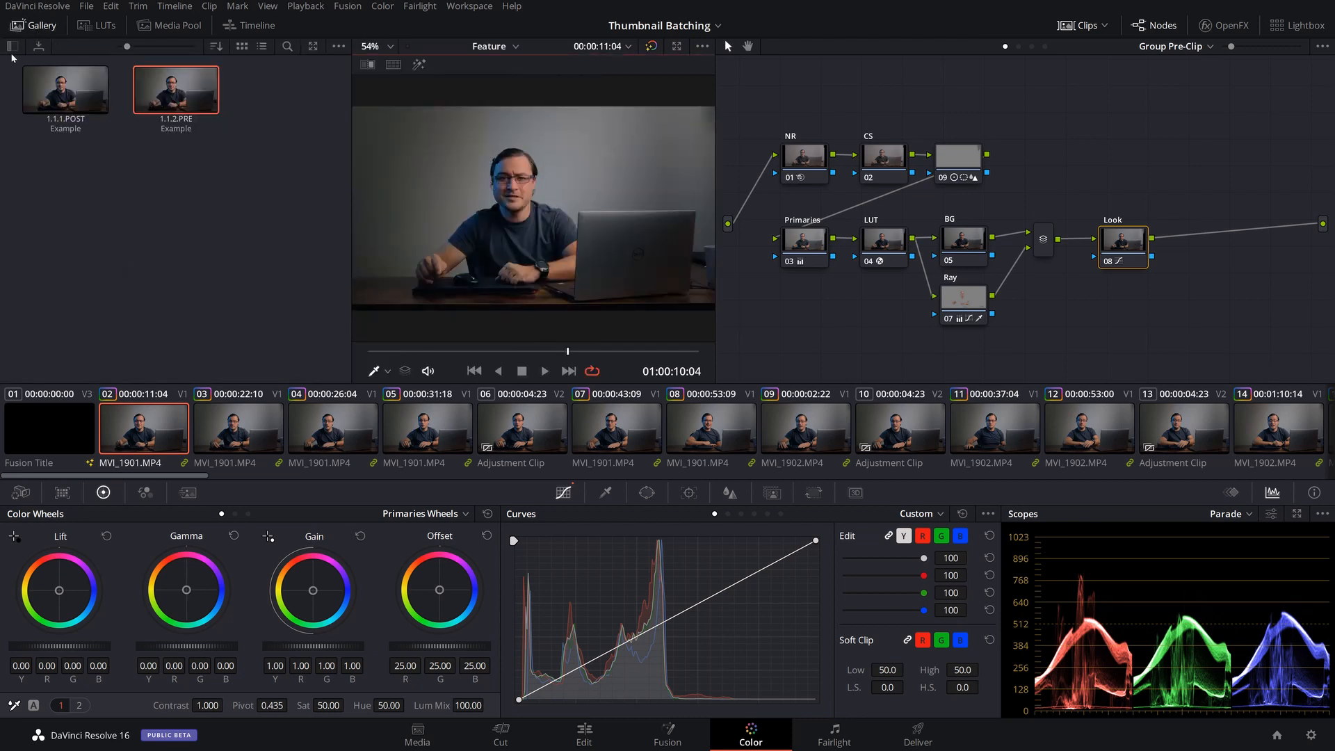
{"action": "left_click", "coordinate": [12, 46]}
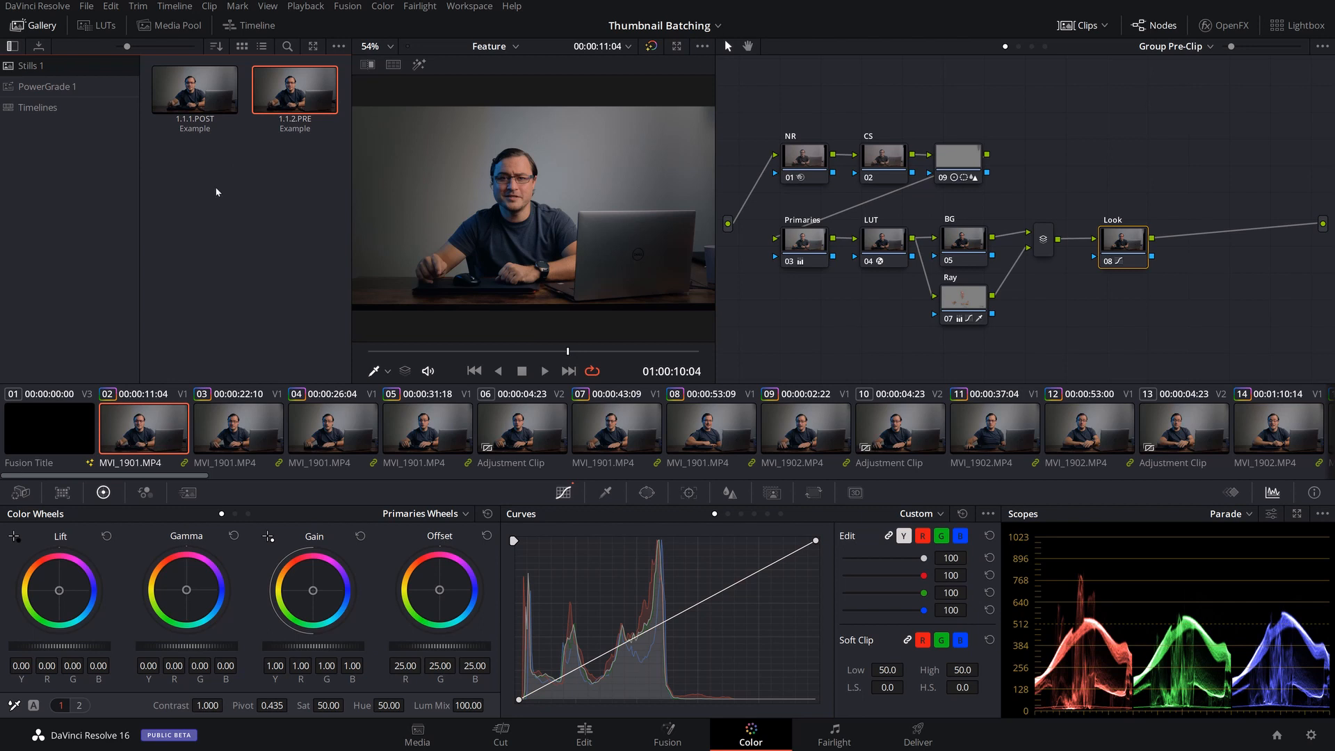
{"action": "left_click", "coordinate": [335, 211]}
{"action": "left_click", "coordinate": [318, 106]}
{"action": "left_click", "coordinate": [194, 101], "text": "ctrl"}
{"action": "left_click_drag", "start_coordinate": [194, 102], "coordinate": [77, 88]}
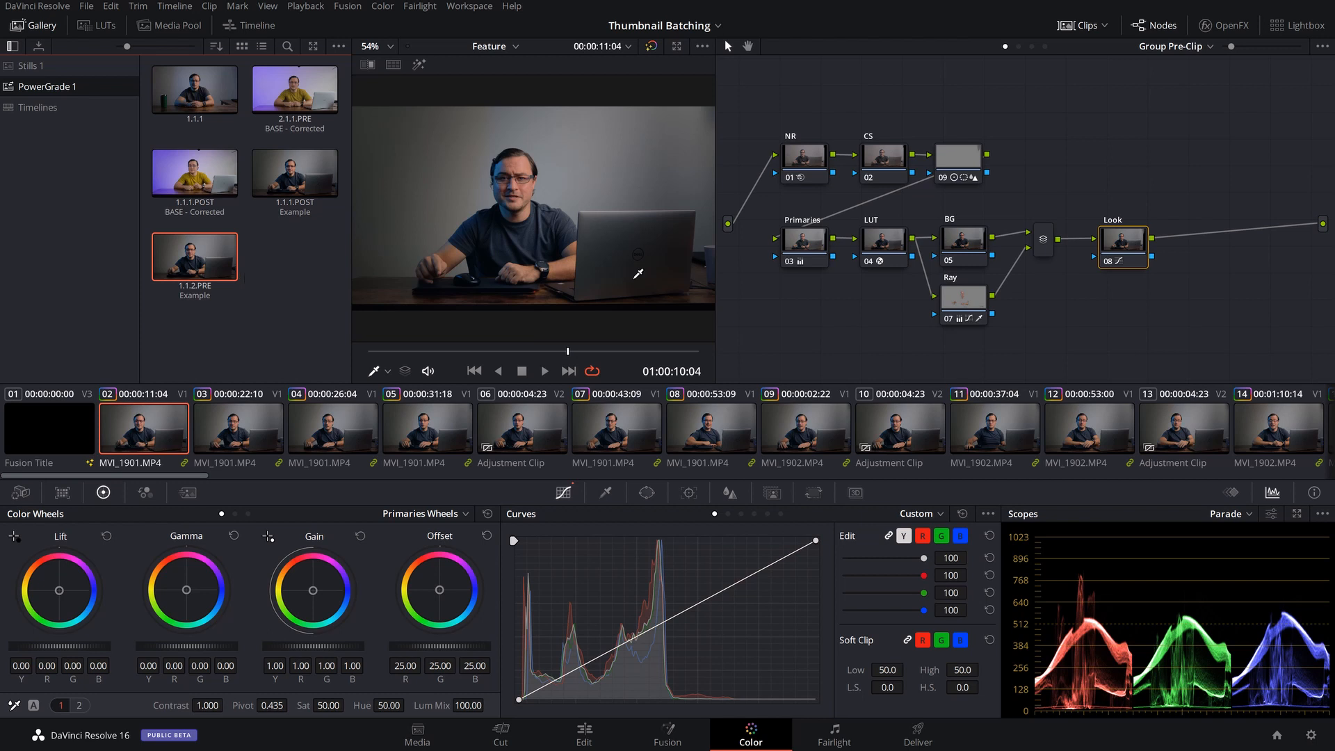
- Open the Test project and place MVI_1720.MP4 from the A-Roll folder on a new timeline on the Edit page
{"action": "left_click", "coordinate": [1276, 736]}
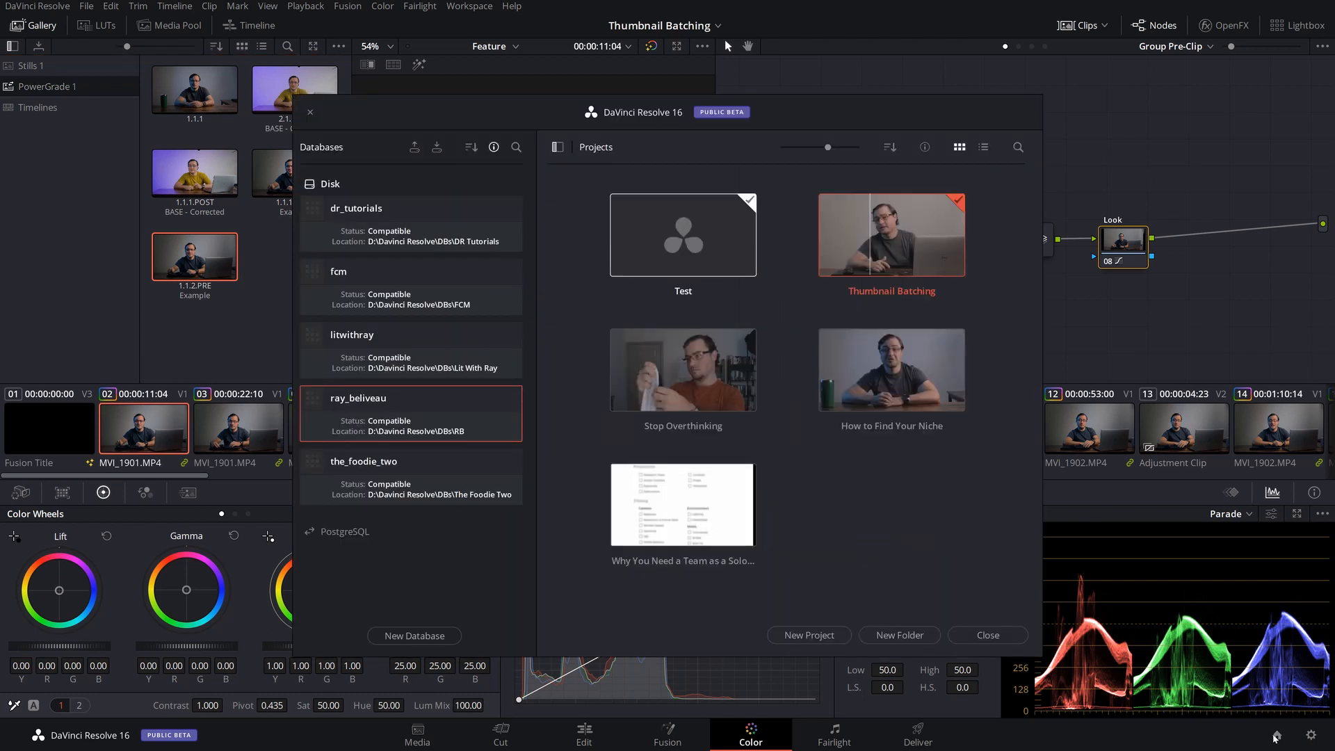
{"action": "double_click", "coordinate": [707, 244]}
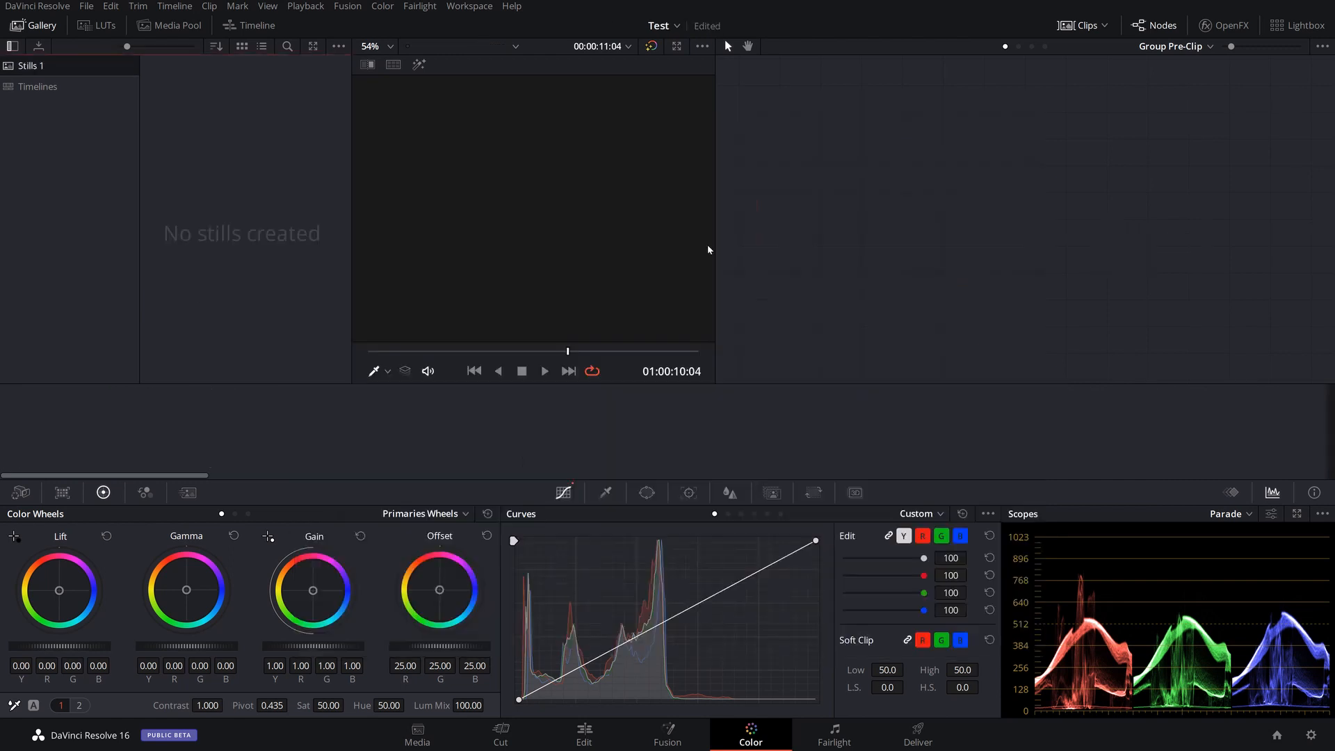
{"action": "key", "text": "alt+Tab"}
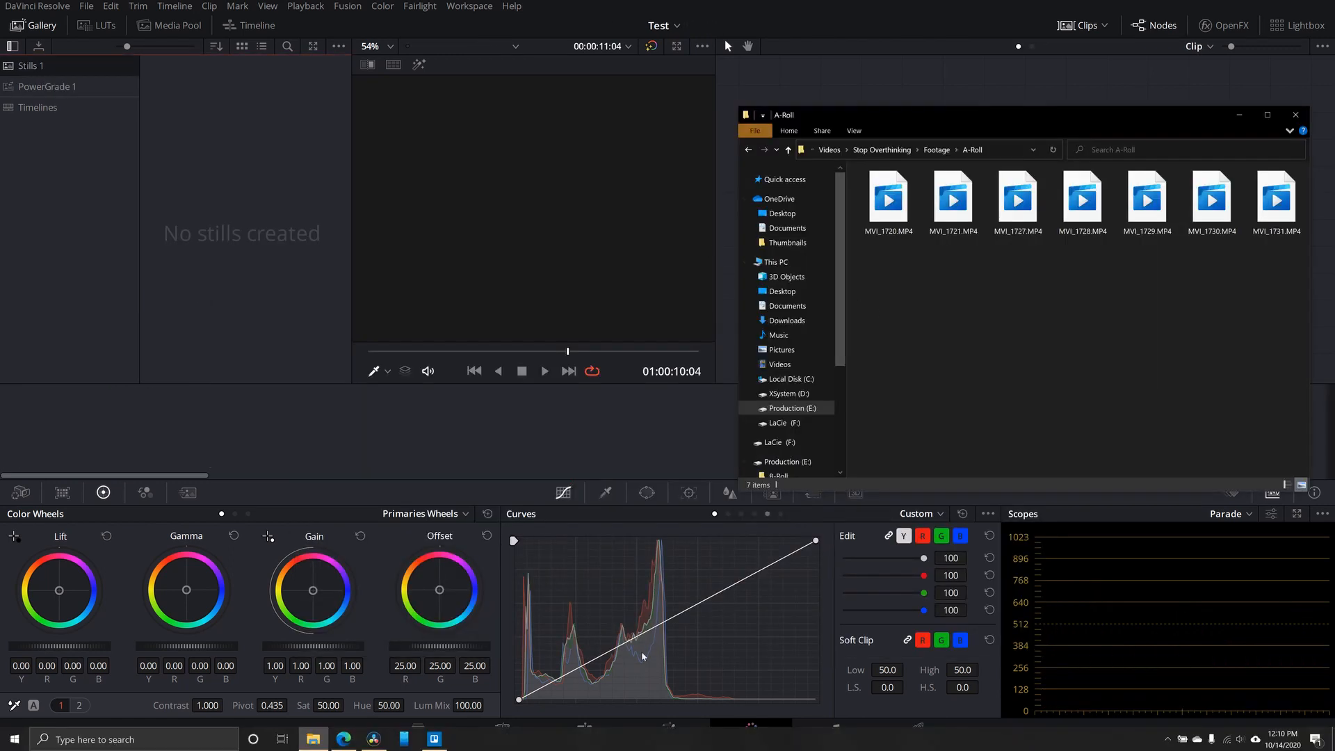
{"action": "left_click", "coordinate": [612, 695]}
{"action": "left_click", "coordinate": [584, 730]}
{"action": "key", "text": "alt+Tab"}
{"action": "left_click_drag", "start_coordinate": [889, 200], "coordinate": [557, 535]}
- Park the playhead at 01:00:14:16 and apply the PRE Example grade from PowerGrade 1 to the clip on the Color page
{"action": "left_click", "coordinate": [659, 403]}
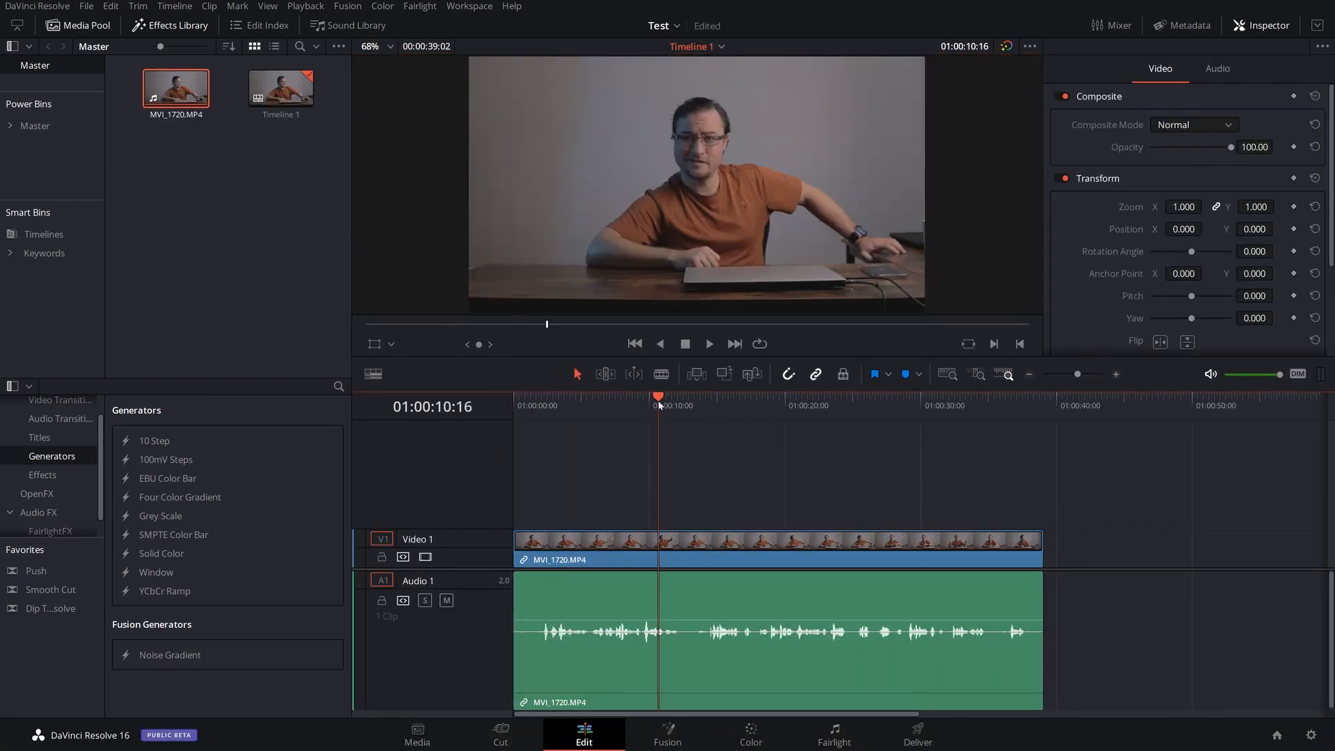
{"action": "left_click_drag", "start_coordinate": [681, 415], "coordinate": [712, 402]}
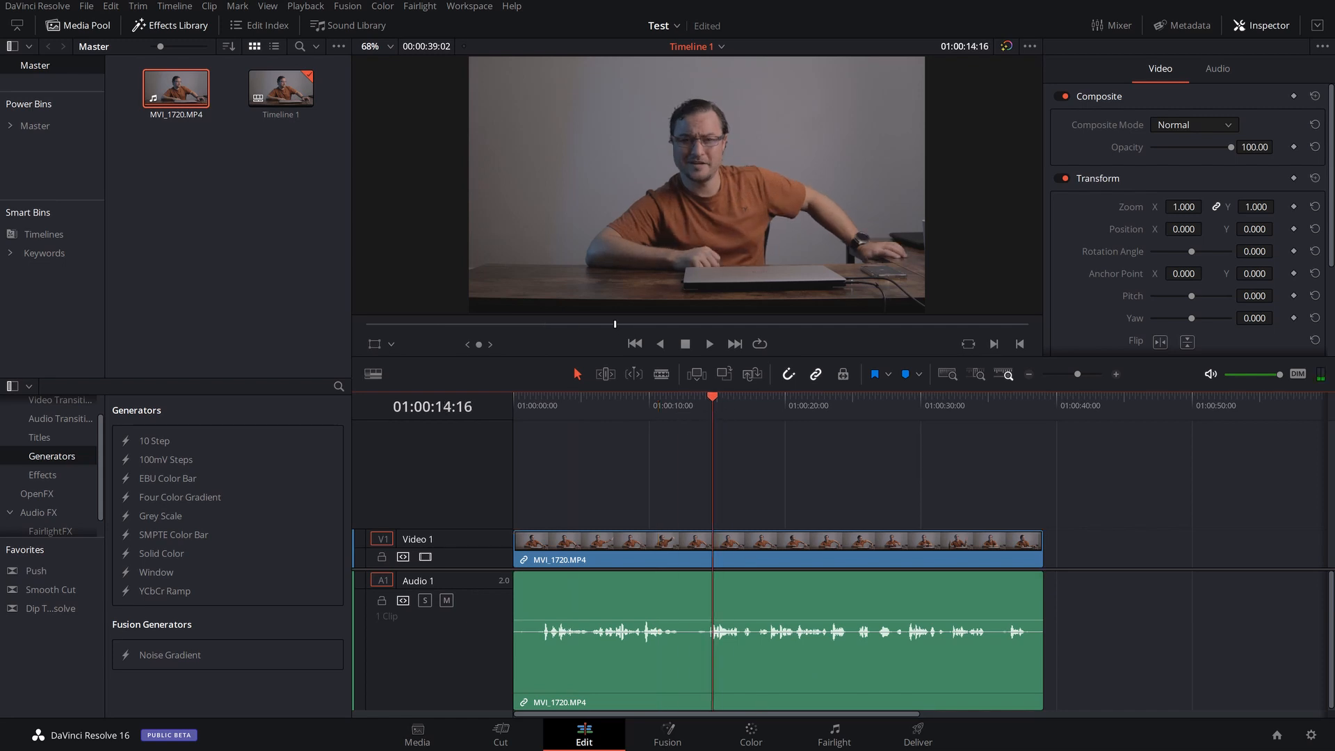
{"action": "left_click", "coordinate": [750, 735]}
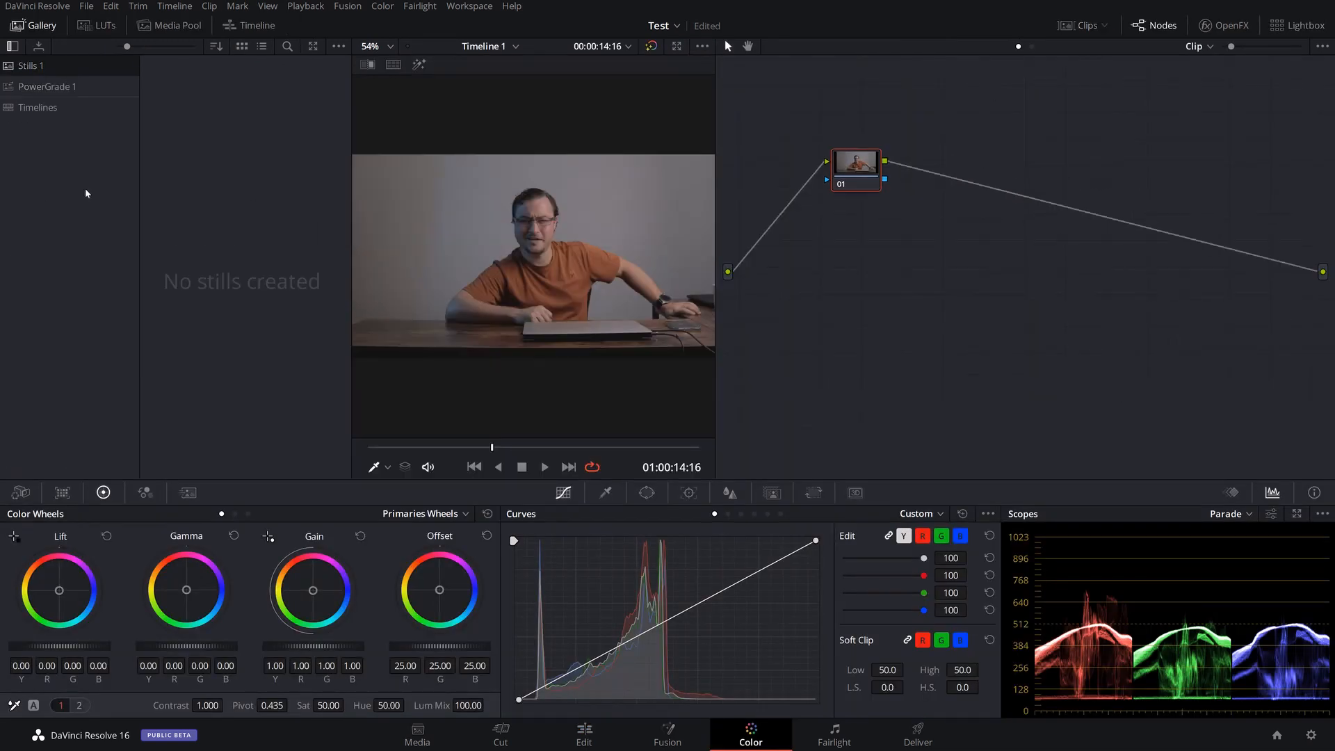
{"action": "left_click", "coordinate": [46, 88]}
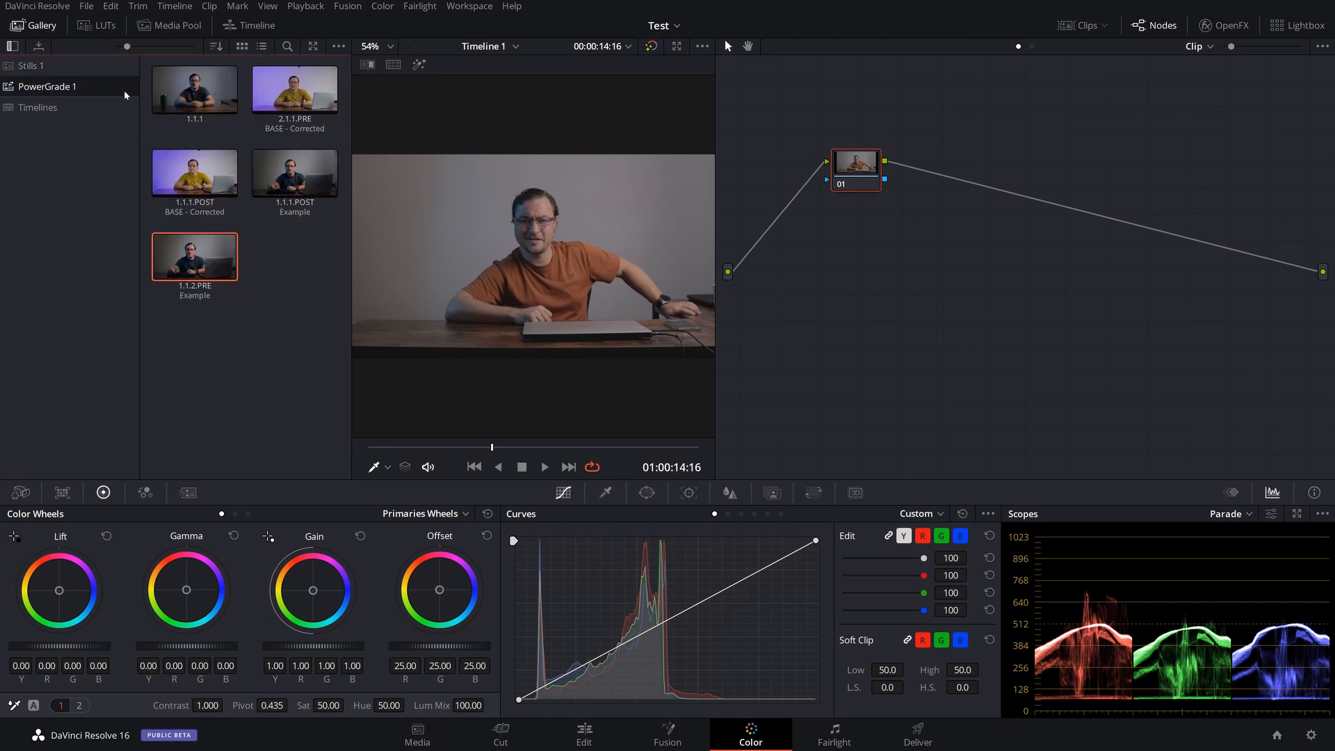
{"action": "mouse_move", "coordinate": [205, 251]}
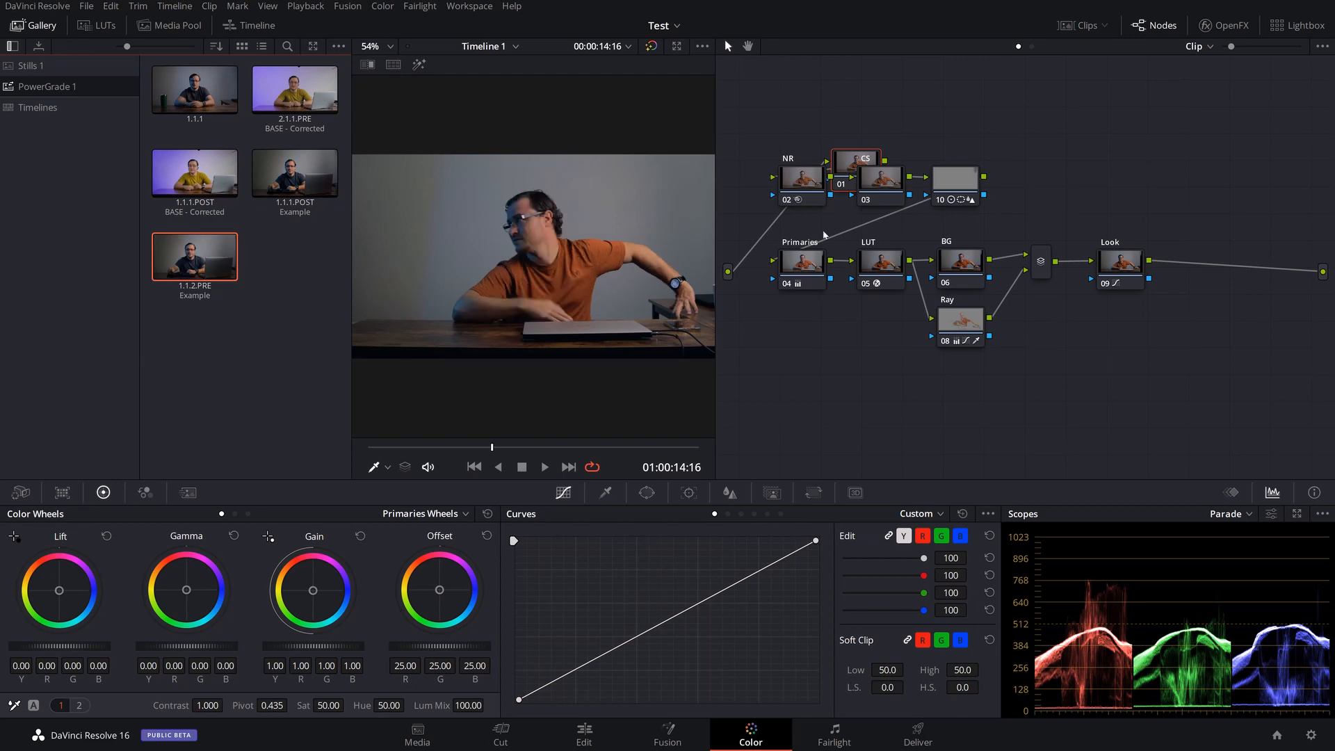
- Append the POST Example grade's nodes after the Look node and arrange them in a row beneath the existing node tree
{"action": "left_click", "coordinate": [1131, 262]}
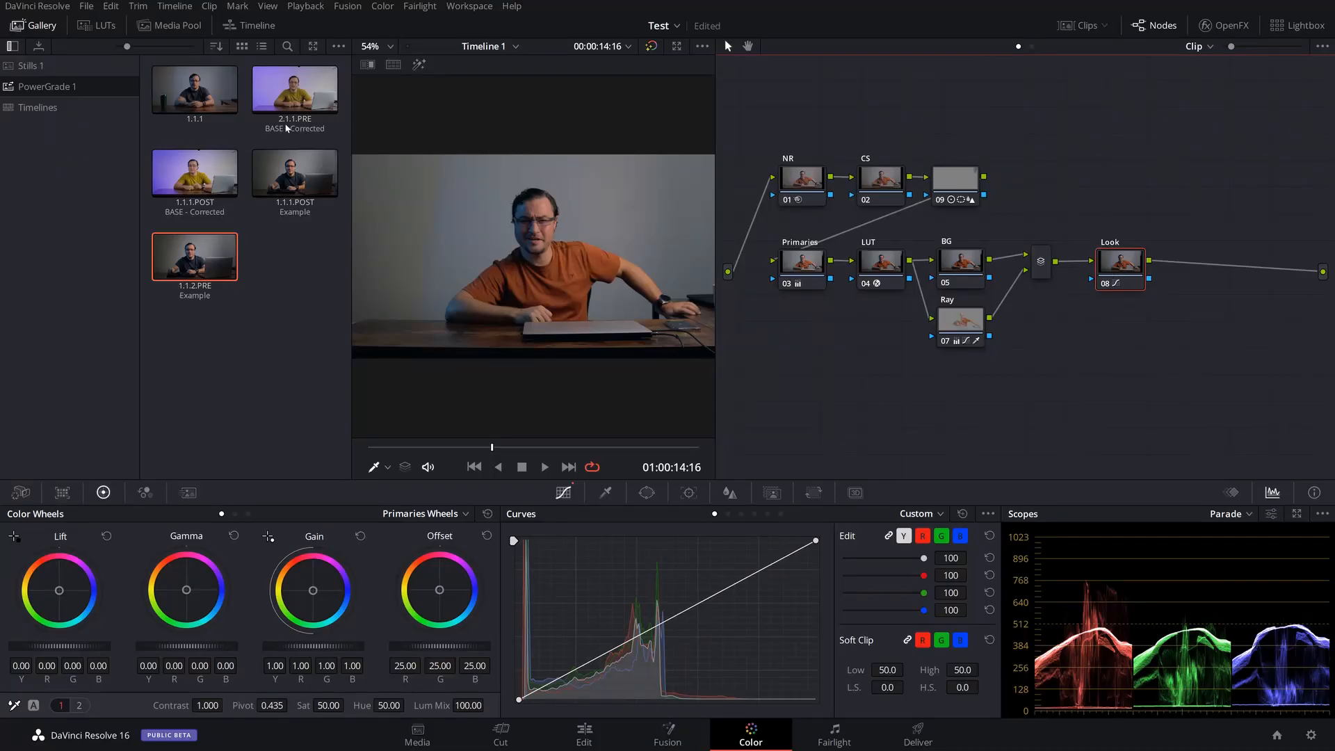
{"action": "double_click", "coordinate": [310, 190]}
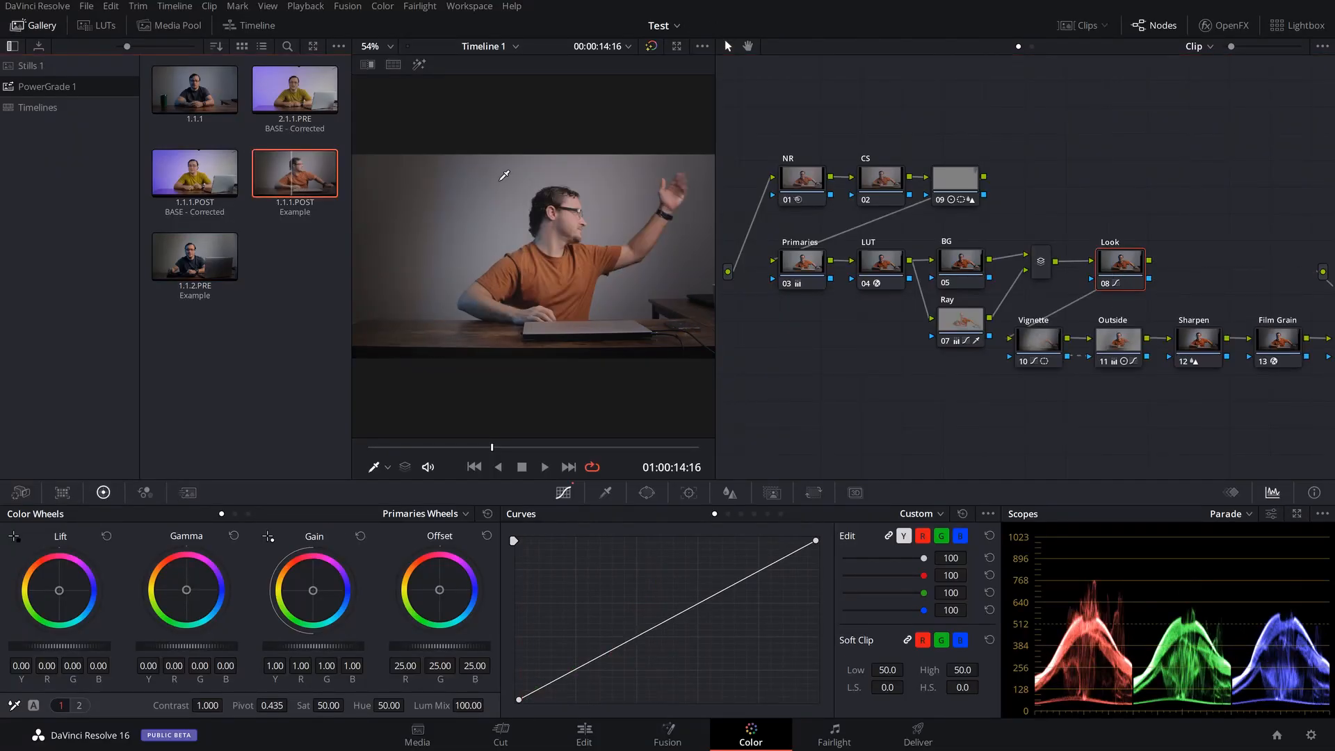
{"action": "left_click_drag", "start_coordinate": [1021, 308], "coordinate": [1320, 421]}
{"action": "left_click_drag", "start_coordinate": [1223, 404], "coordinate": [764, 368]}
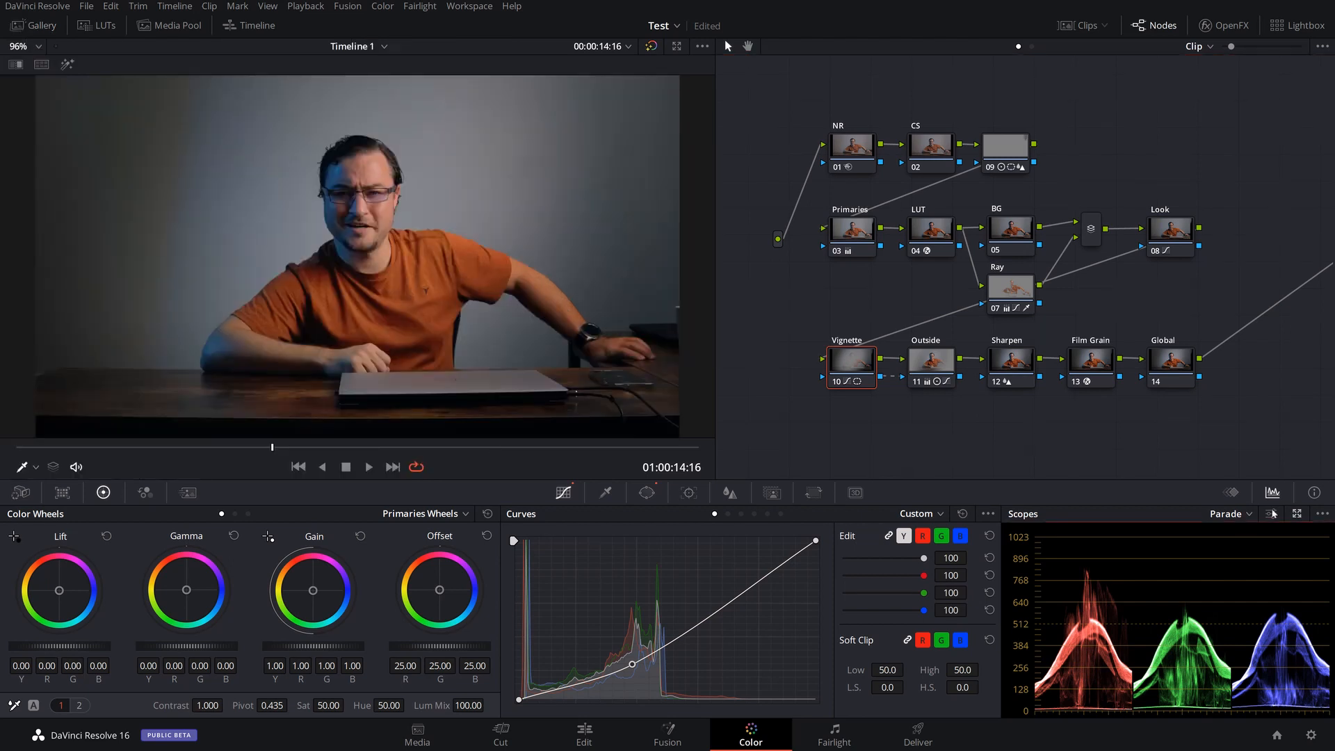
- Open the scopes in a floating window and raise the Primaries node's master Lift to about 0.03
{"action": "left_click", "coordinate": [1272, 513]}
{"action": "left_click_drag", "start_coordinate": [953, 293], "coordinate": [1045, 292]}
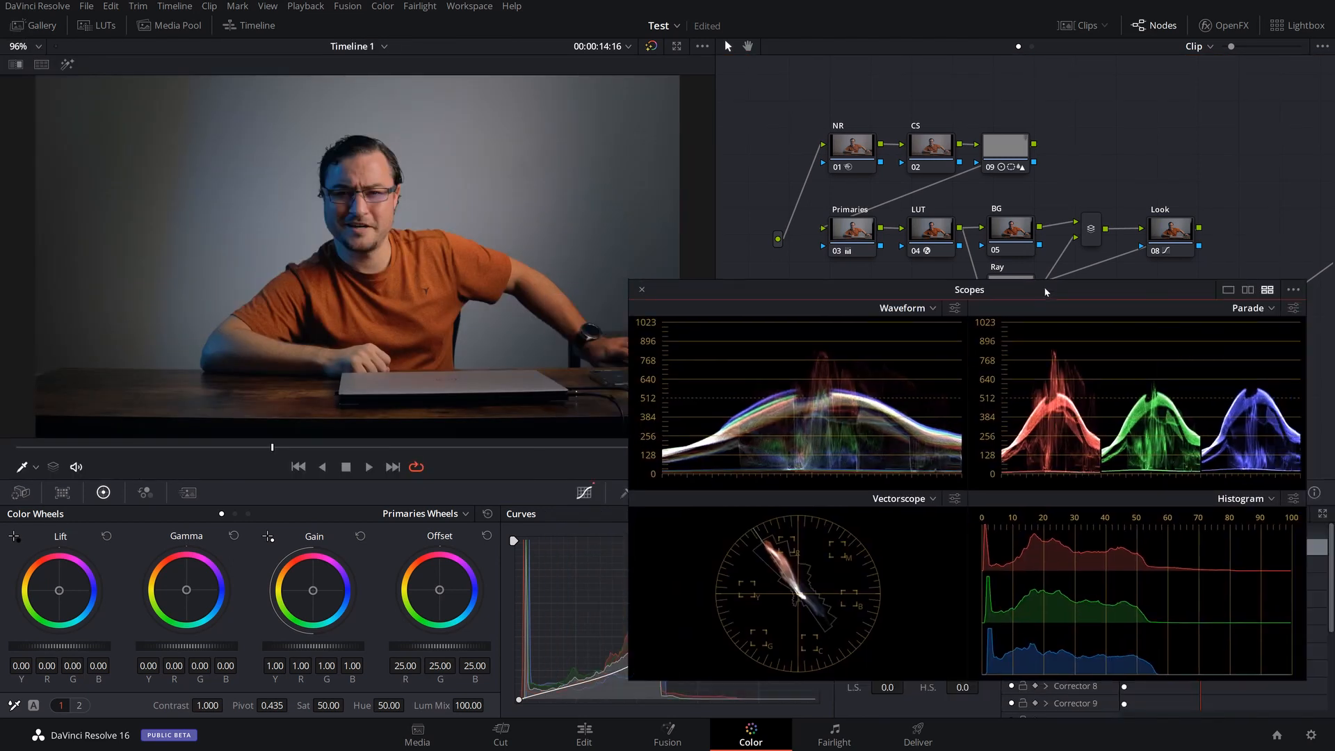
{"action": "left_click", "coordinate": [869, 245]}
{"action": "left_click_drag", "start_coordinate": [60, 655], "coordinate": [77, 655]}
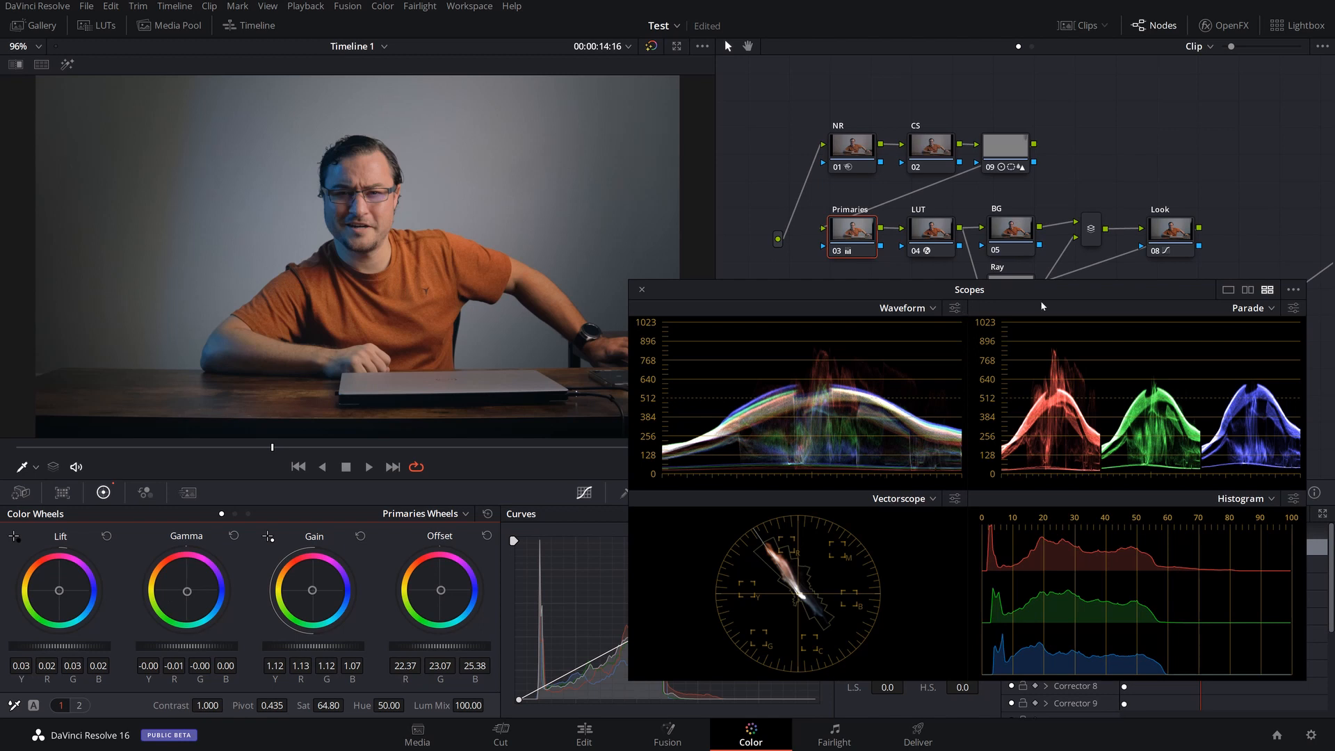
- Using only the waveform scope, balance the Primaries node's Lift to Y 0.04, R 0.05, G 0.04, B 0.03 and compare against the bypassed grade
{"action": "left_click", "coordinate": [1227, 289]}
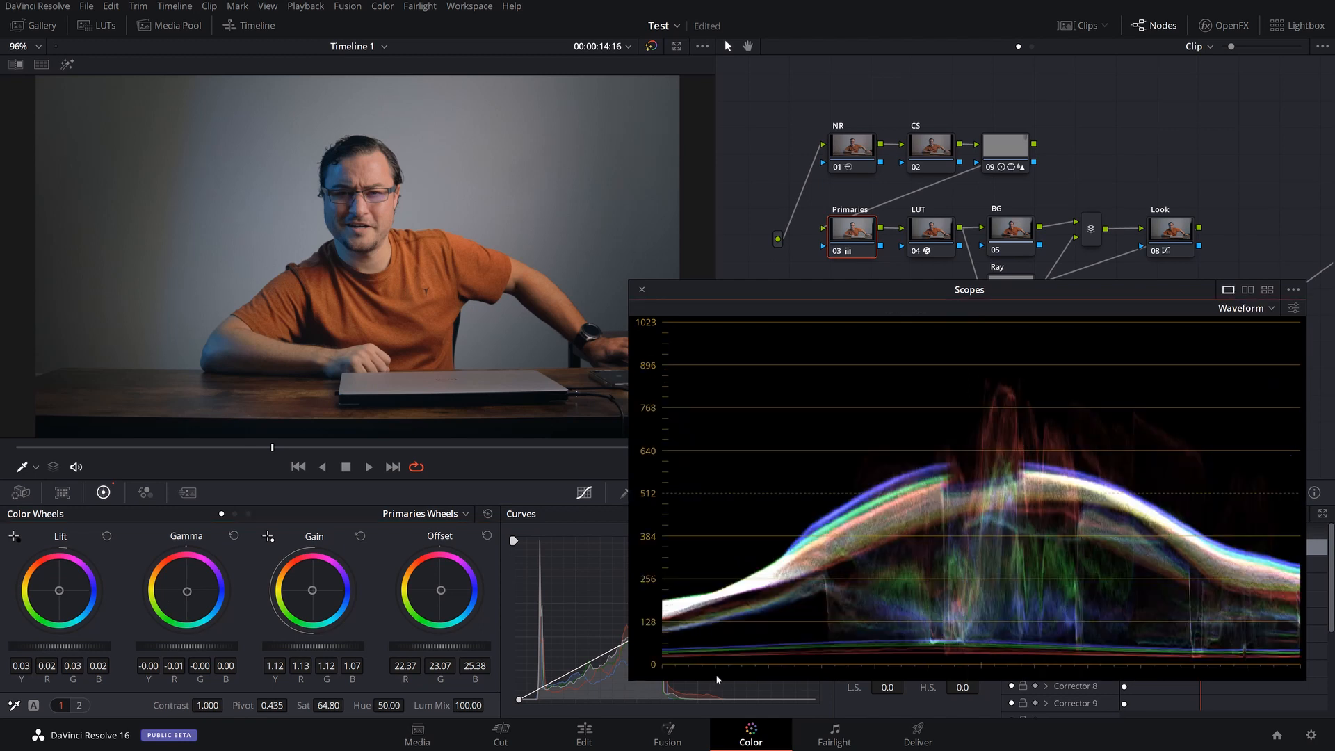
{"action": "left_click", "coordinate": [440, 591]}
{"action": "left_click_drag", "start_coordinate": [59, 592], "coordinate": [58, 589]}
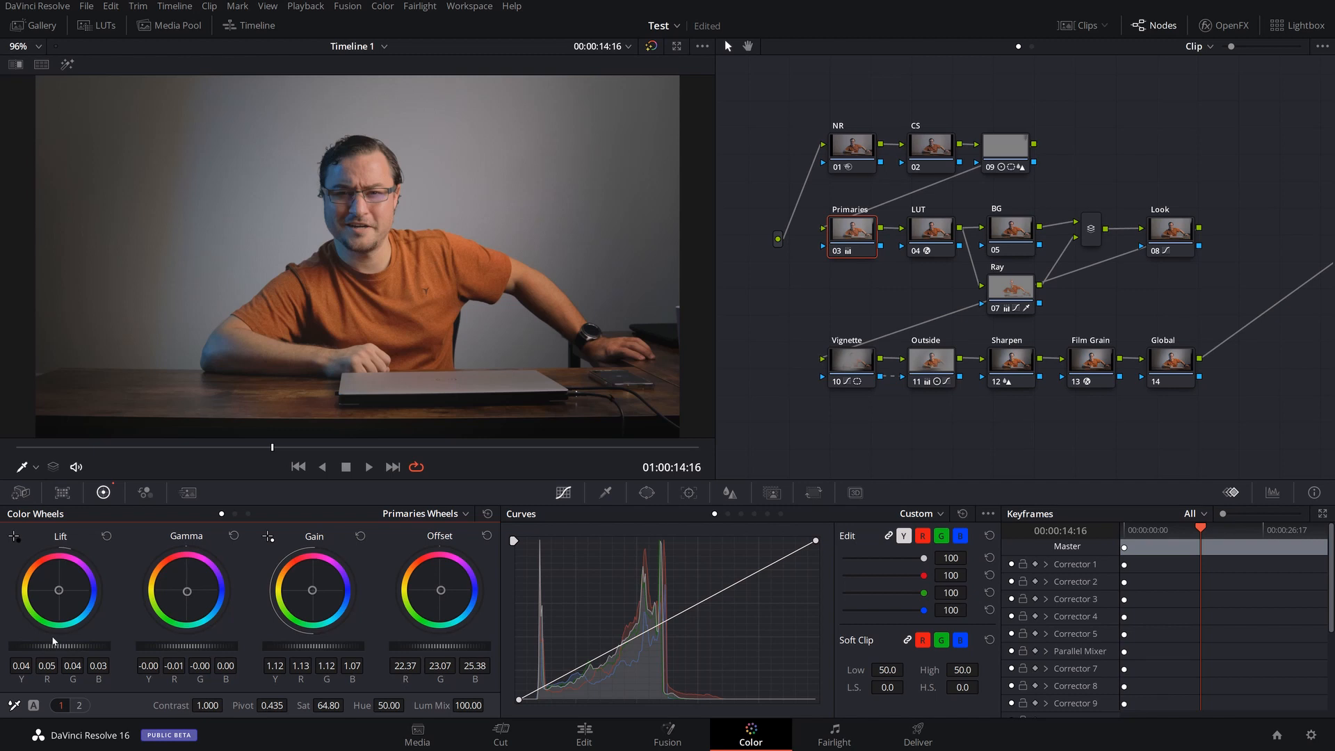
{"action": "key", "text": "shift+d"}
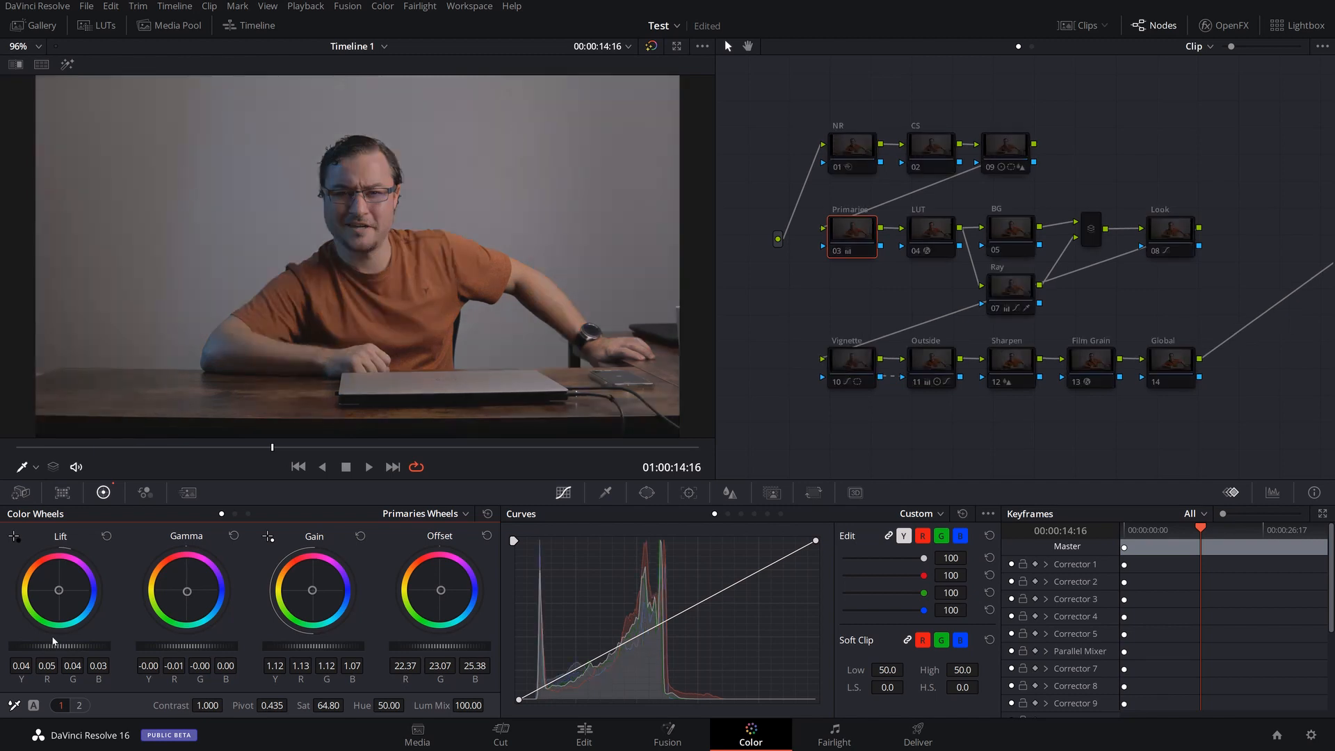
{"action": "key", "text": "shift+d"}
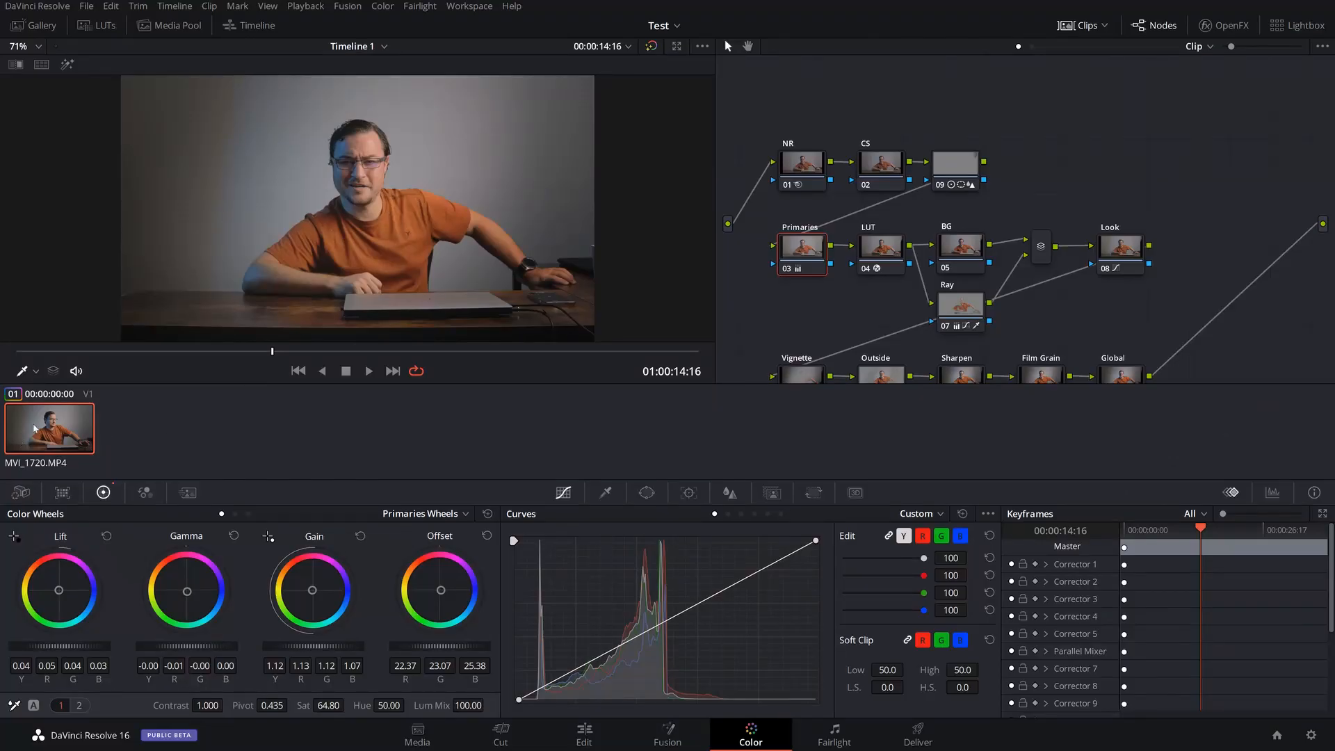
- Generate a 33-point cube 3D LUT from the MVI_1720.MP4 grade and save it as Dark Shad in the LUT library's Training folder
{"action": "right_click", "coordinate": [35, 427]}
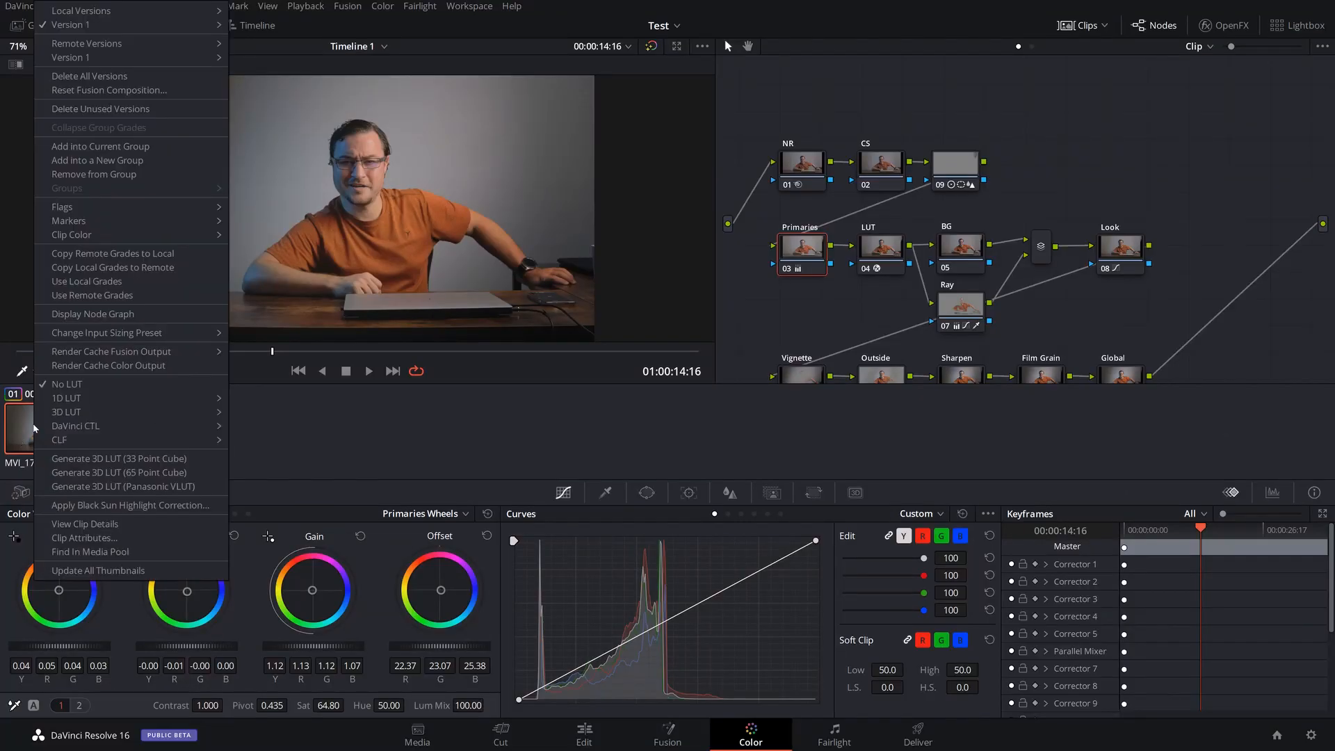
{"action": "left_click", "coordinate": [167, 459]}
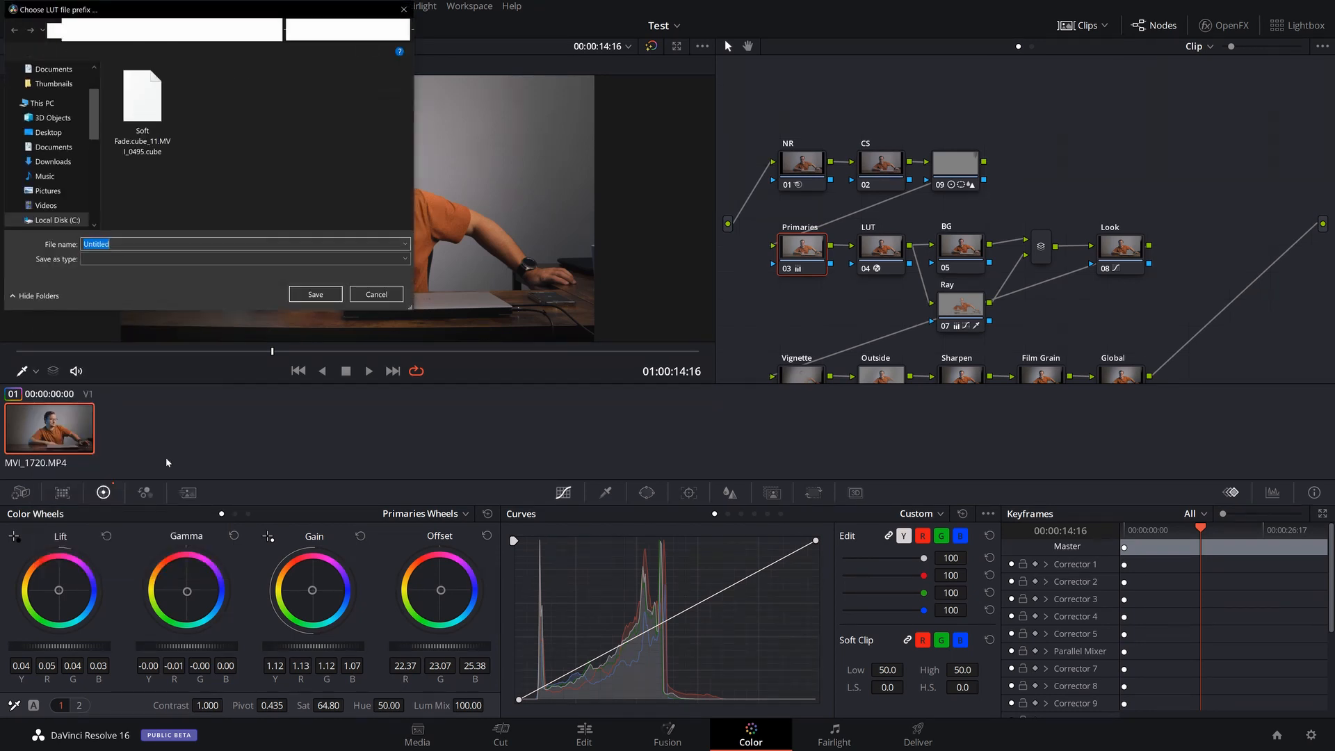
{"action": "left_click_drag", "start_coordinate": [173, 7], "coordinate": [270, 50]}
{"action": "left_click", "coordinate": [235, 77]}
{"action": "scroll", "coordinate": [292, 197], "scroll_direction": "down", "scroll_amount": 5}
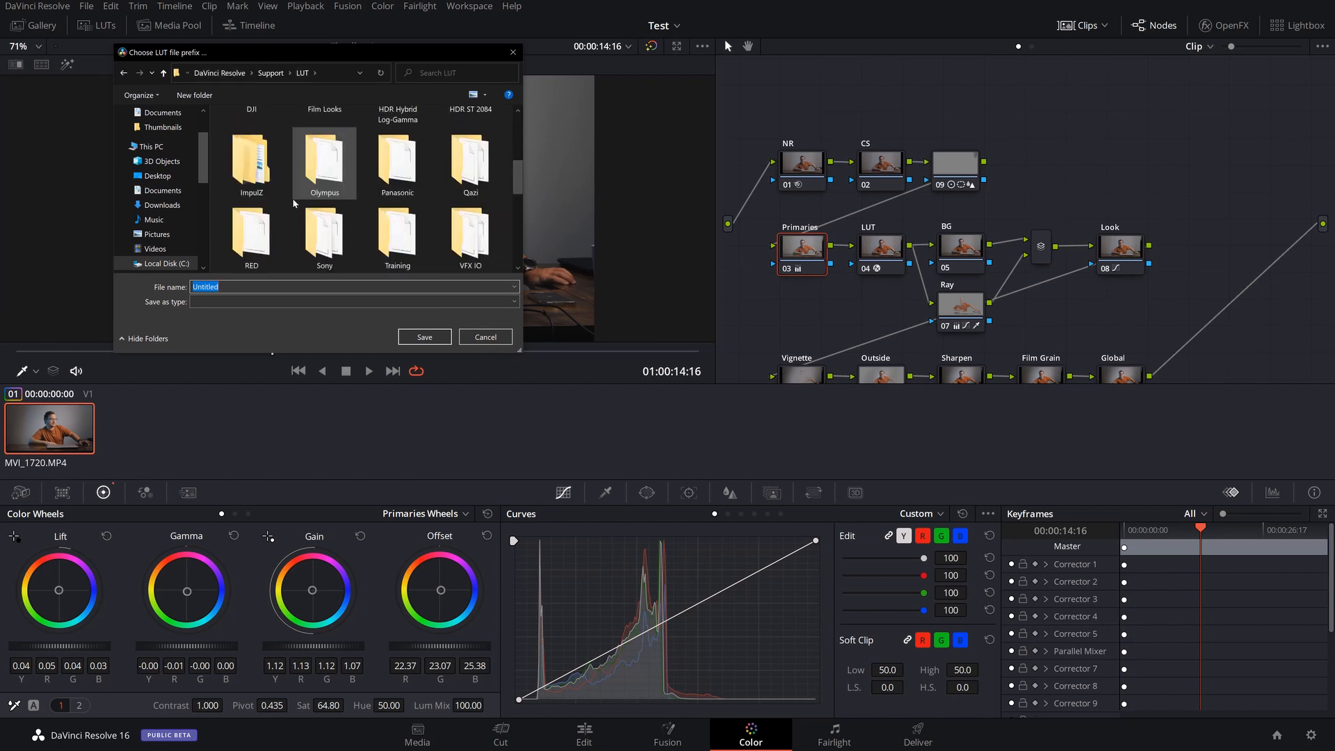
{"action": "double_click", "coordinate": [401, 180]}
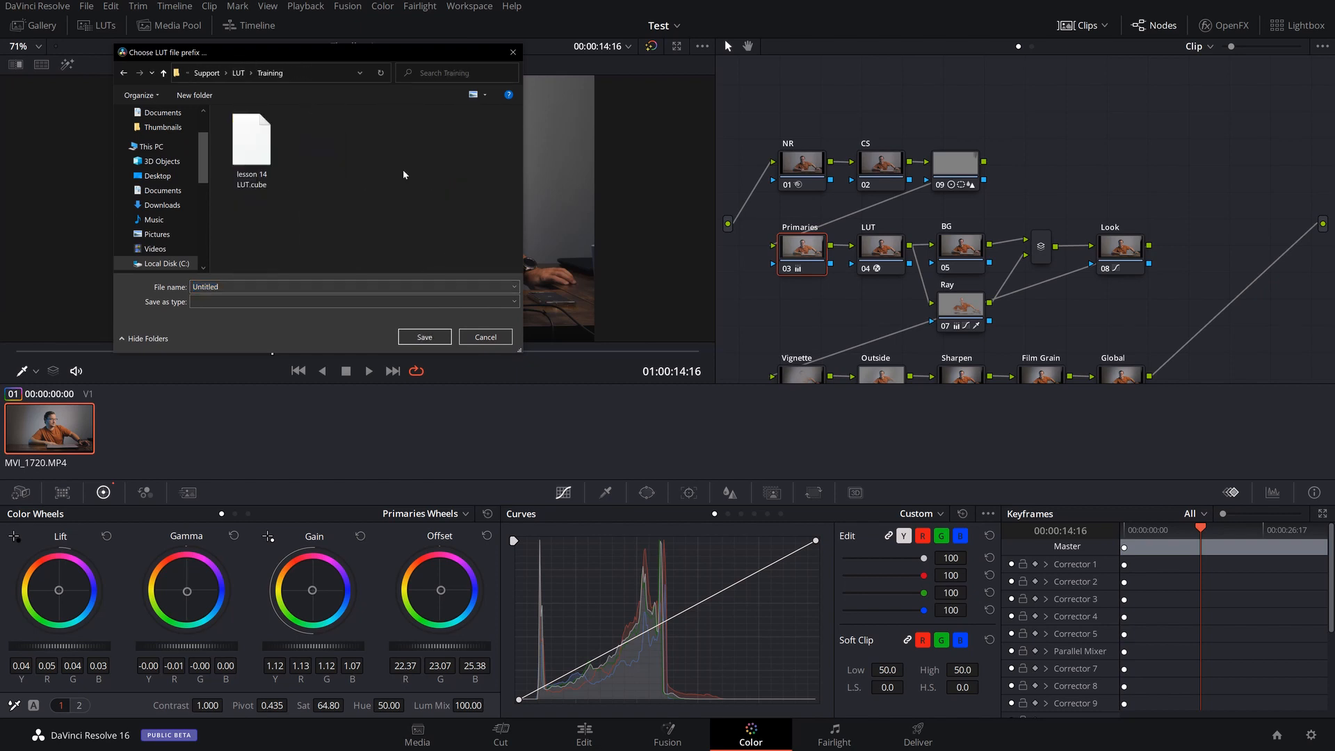
{"action": "double_click", "coordinate": [296, 285]}
{"action": "double_click", "coordinate": [295, 287]}
{"action": "type", "text": "Dark Shad"}
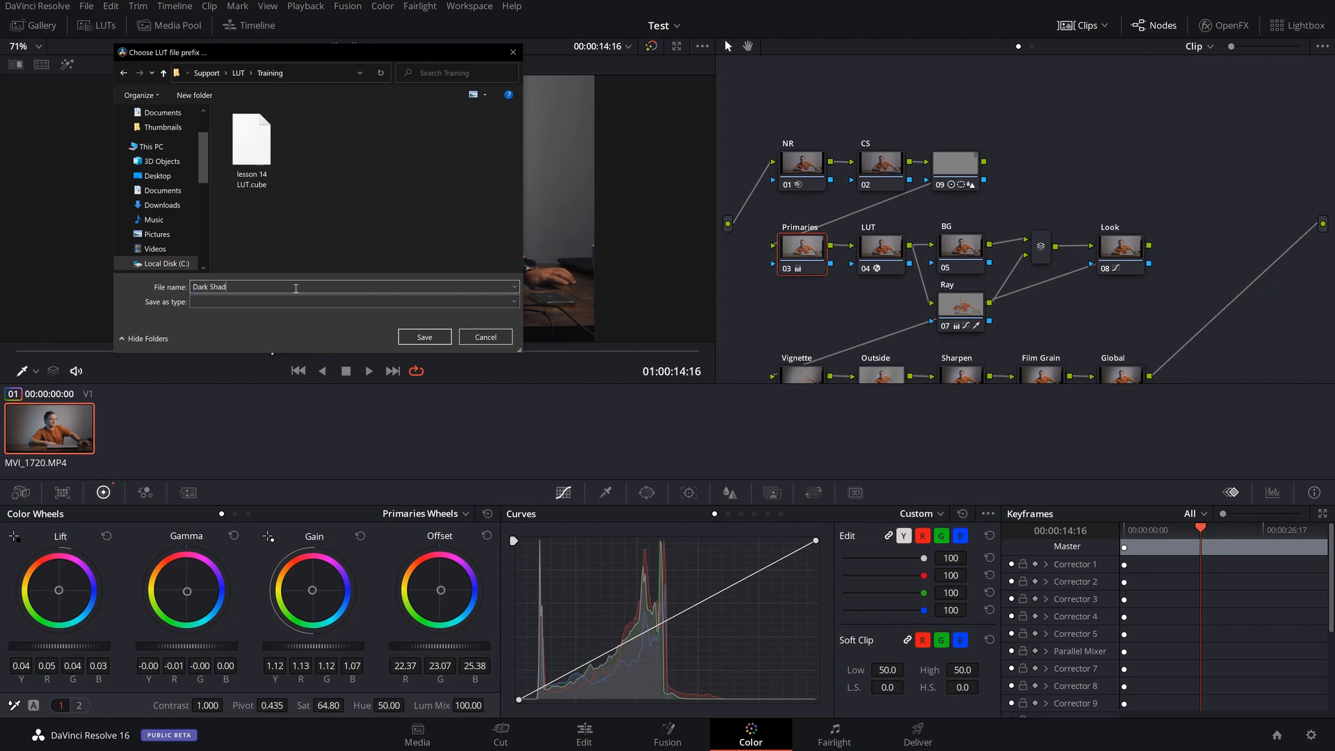
{"action": "key", "text": "Return"}
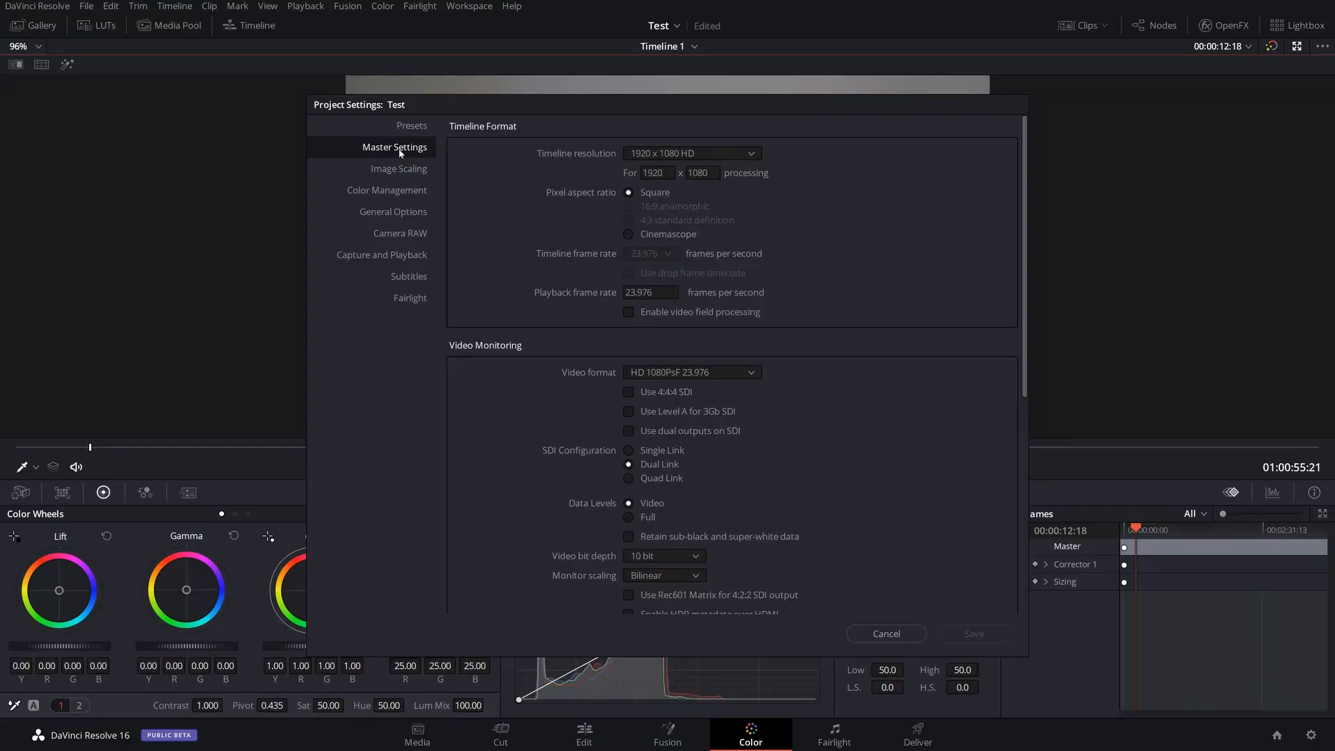
- Open the LUT folder from the project's Color Management settings and display its full directory path
{"action": "left_click", "coordinate": [386, 192]}
{"action": "scroll", "coordinate": [782, 356], "scroll_direction": "down", "scroll_amount": 5}
{"action": "scroll", "coordinate": [905, 406], "scroll_direction": "down", "scroll_amount": 6}
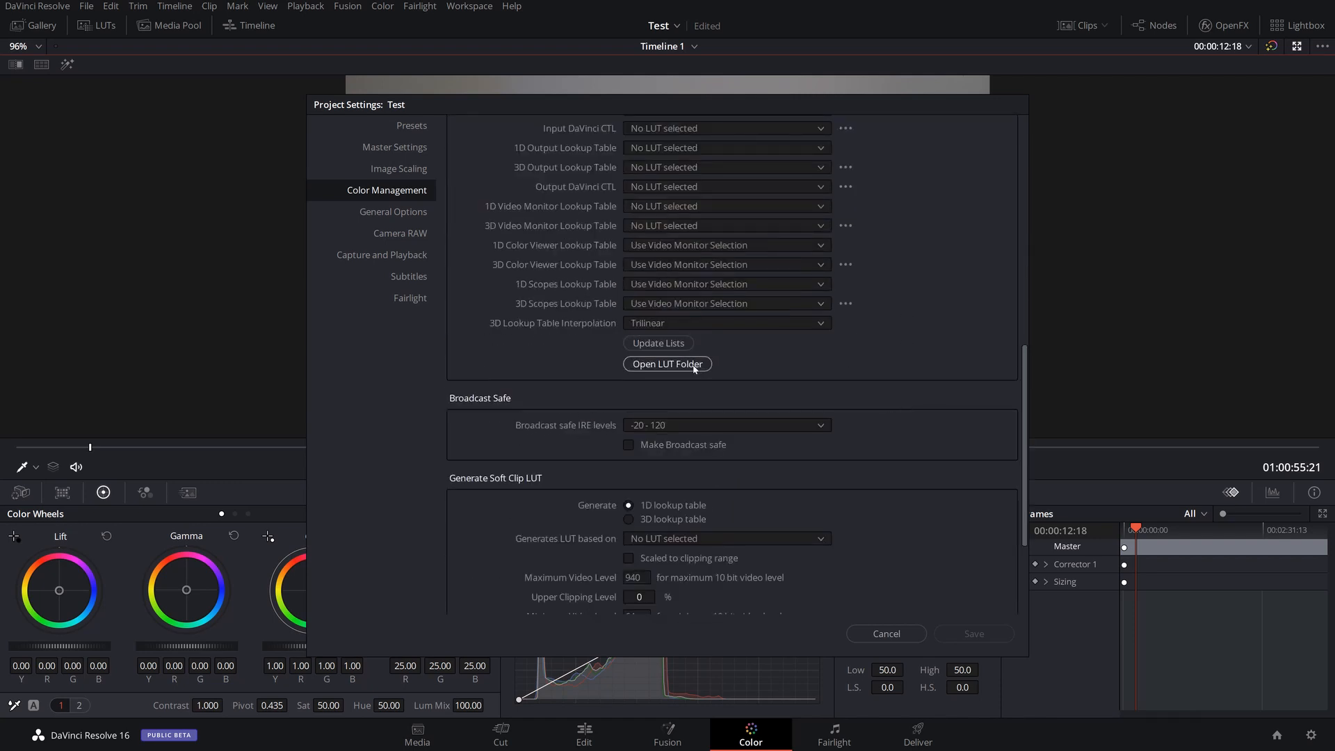
{"action": "left_click", "coordinate": [693, 366]}
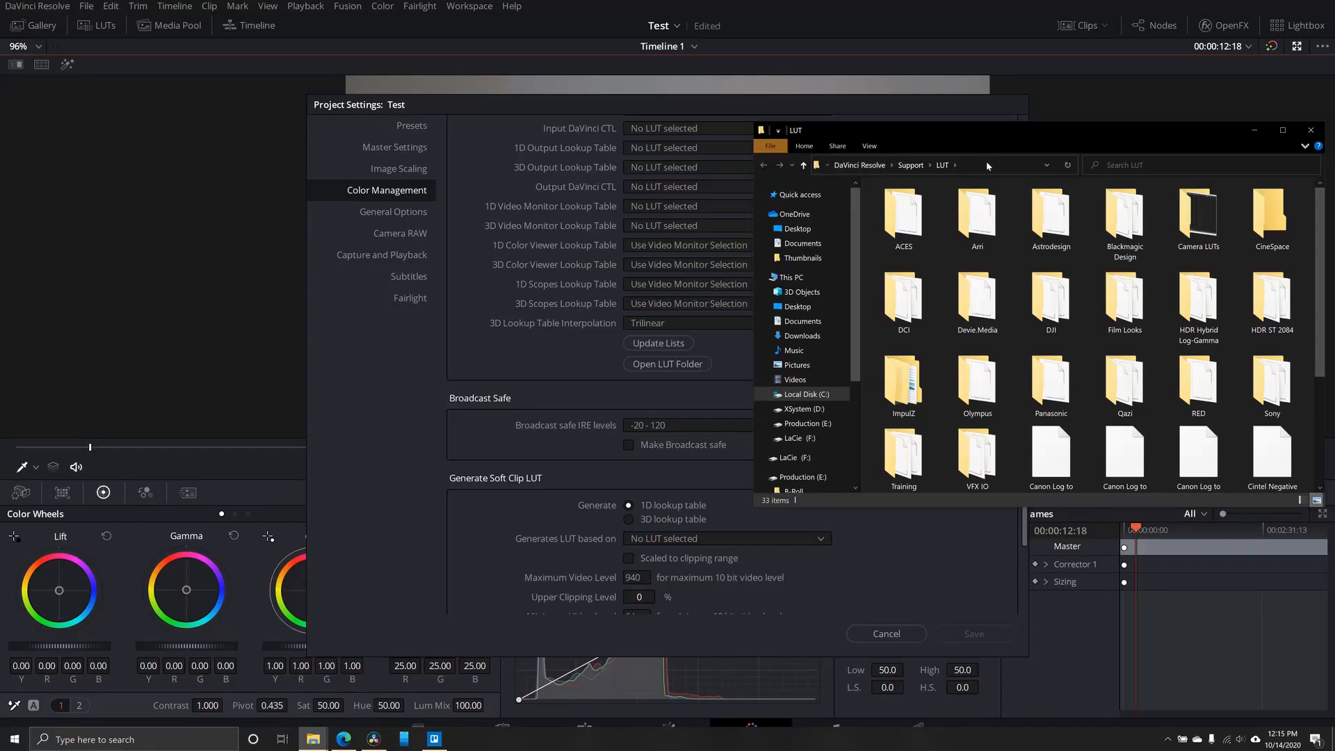
{"action": "left_click", "coordinate": [986, 161]}
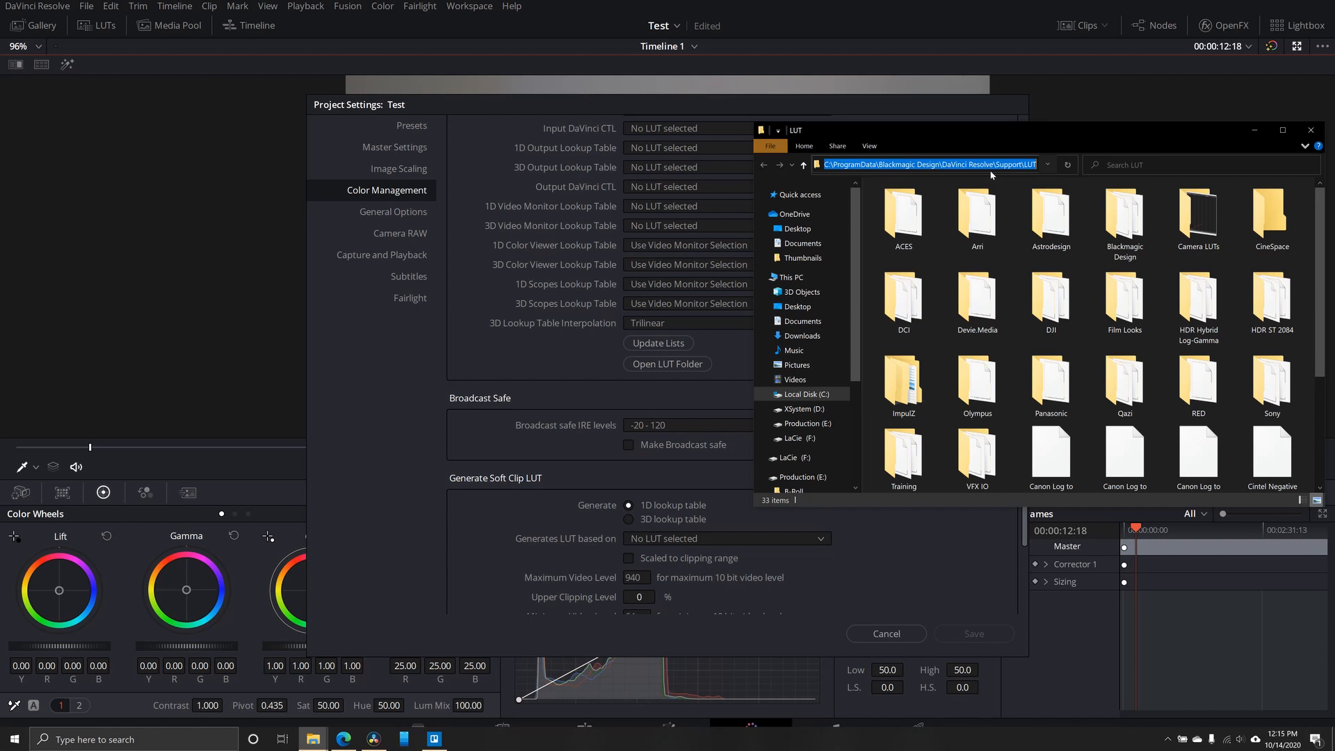
- Open the Training subfolder of the LUT directory and select the Dark Shadow_1.MVI_1720.cube file
{"action": "scroll", "coordinate": [1043, 313], "scroll_direction": "down", "scroll_amount": 3}
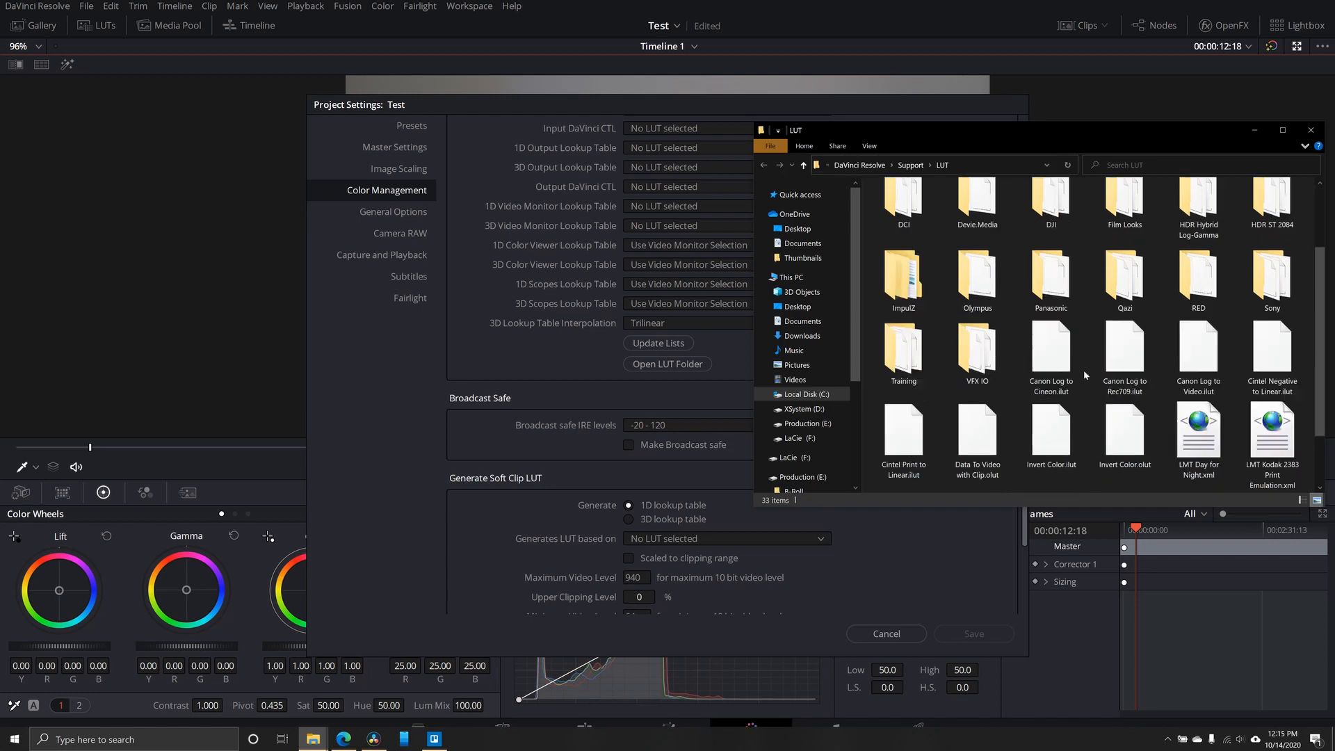
{"action": "left_click", "coordinate": [902, 361]}
{"action": "double_click", "coordinate": [901, 361]}
{"action": "left_click", "coordinate": [915, 248]}
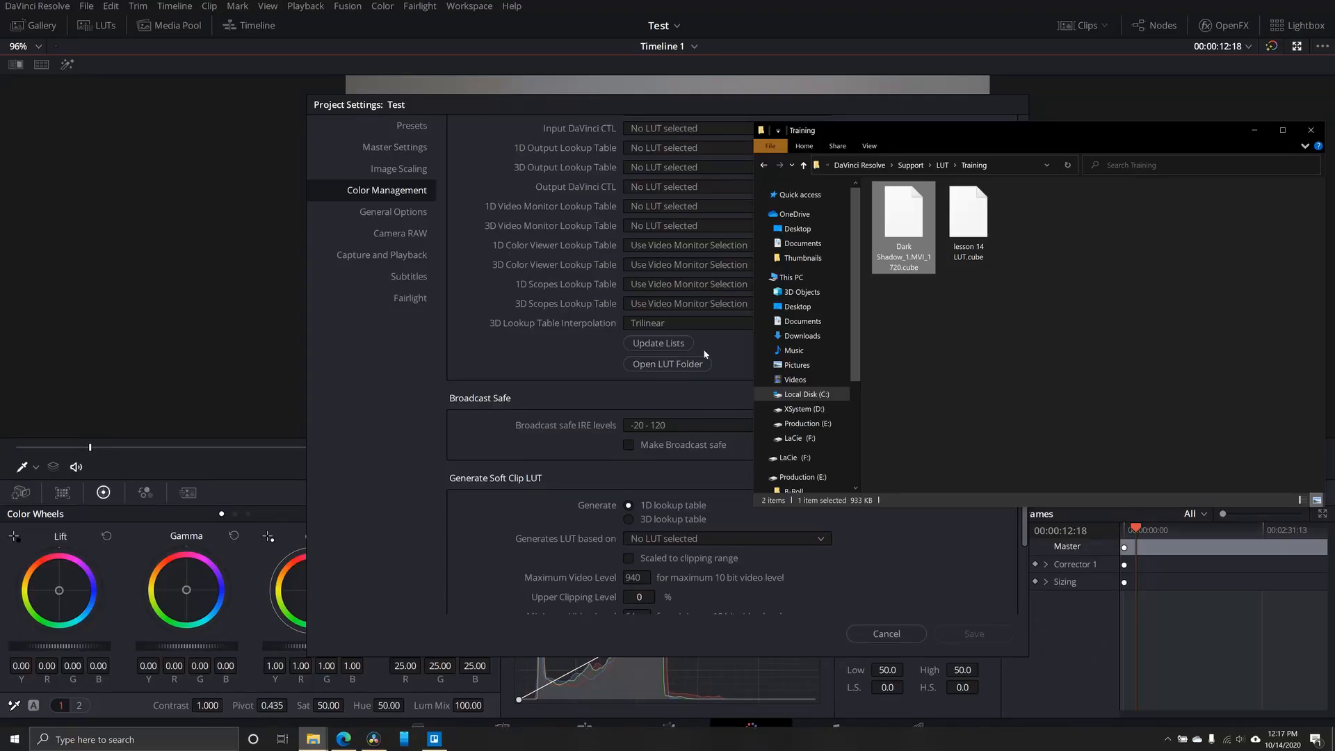
- Update the project's LUT lists, saving the project settings, and show the LUT library in place of the gallery
{"action": "left_click", "coordinate": [723, 351]}
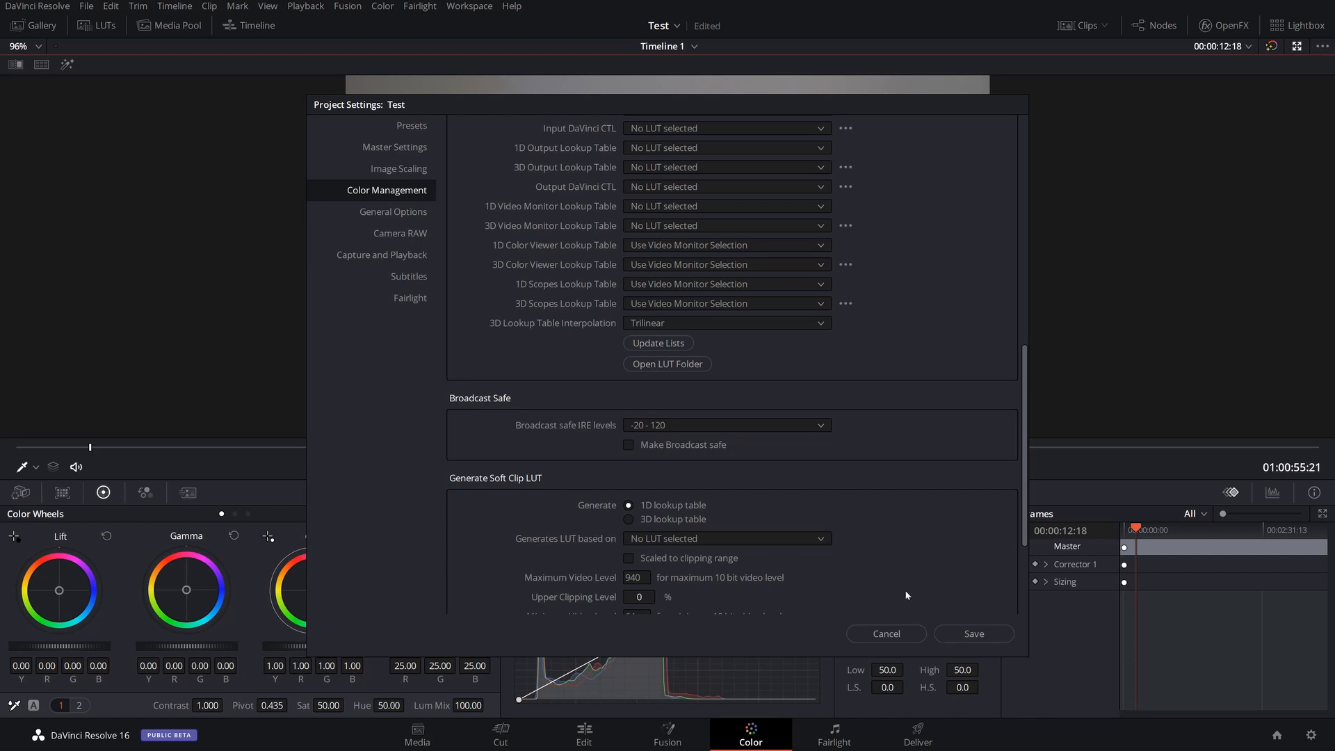
{"action": "left_click", "coordinate": [954, 630]}
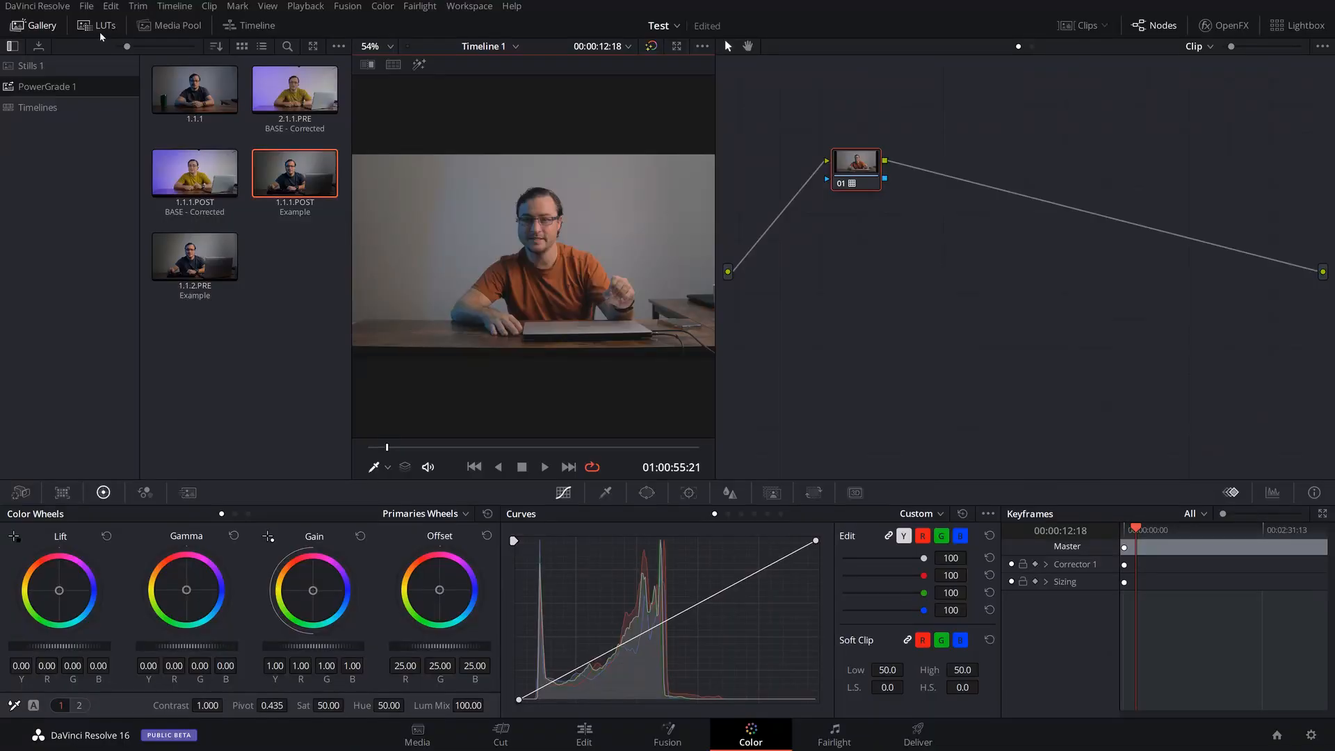
{"action": "left_click", "coordinate": [103, 27]}
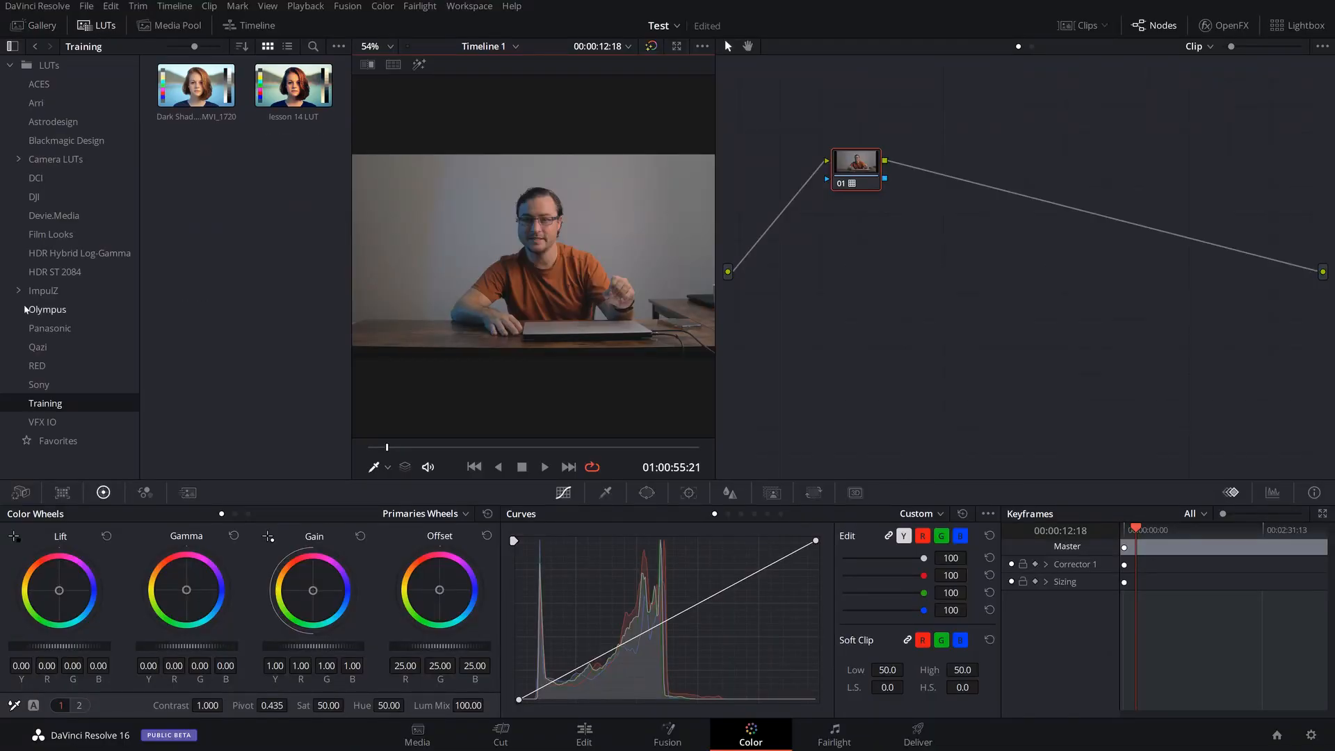